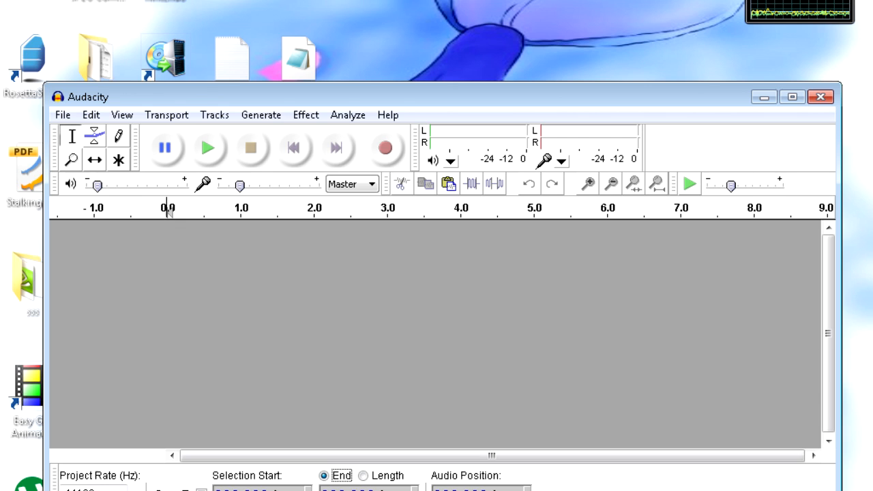
Import "one long road.wav" from the exports folder in Windows Explorer into Audacity as a new track.
drag(196, 96, 227, 85)
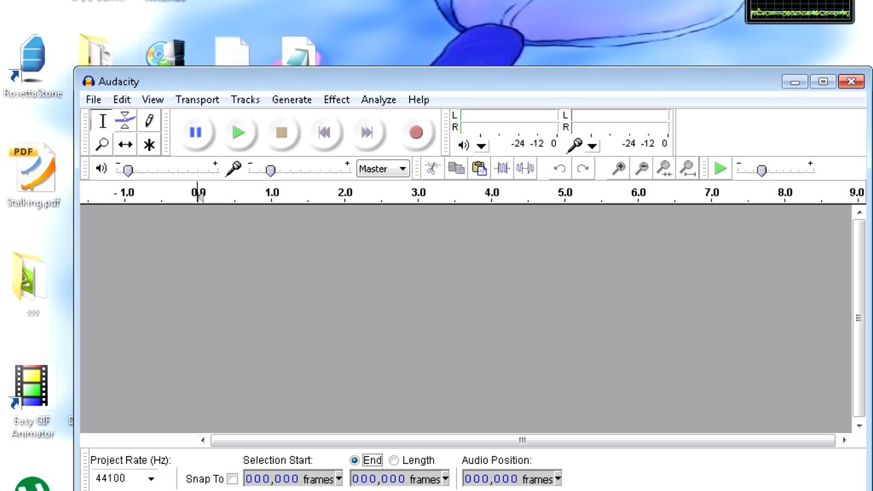
key(alt+Tab)
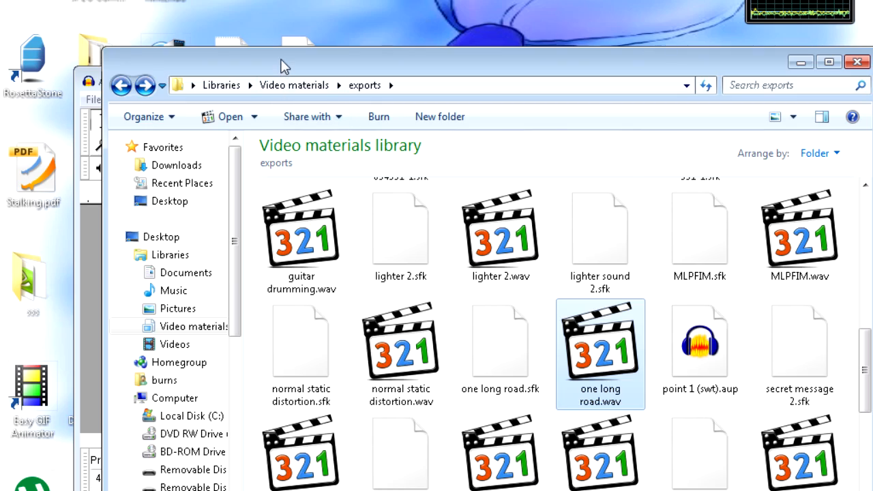
drag(244, 58, 217, 102)
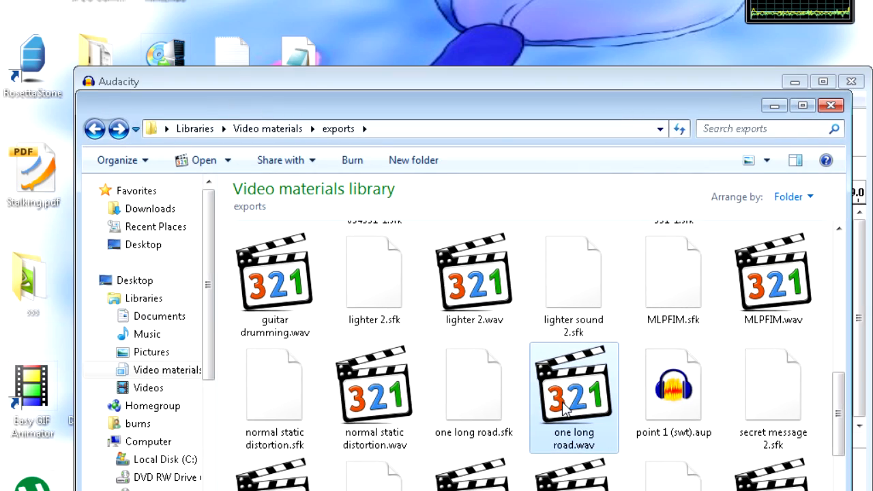
drag(499, 105, 375, 3)
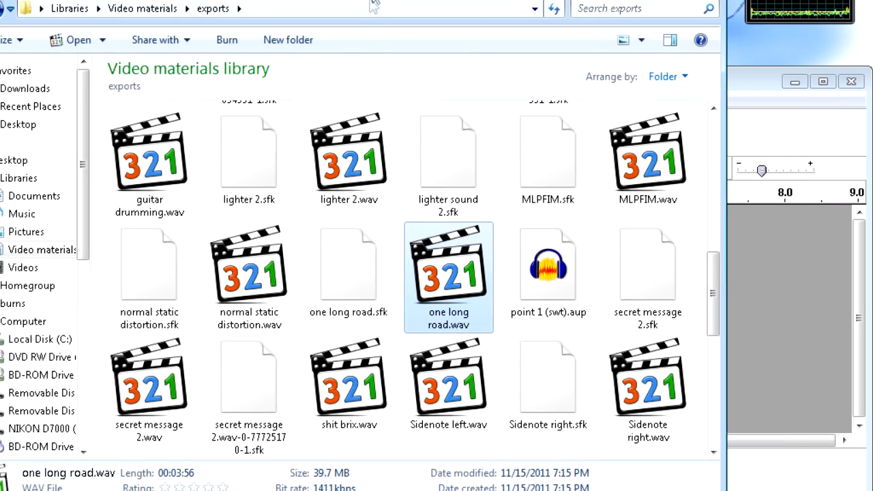
drag(440, 259, 797, 339)
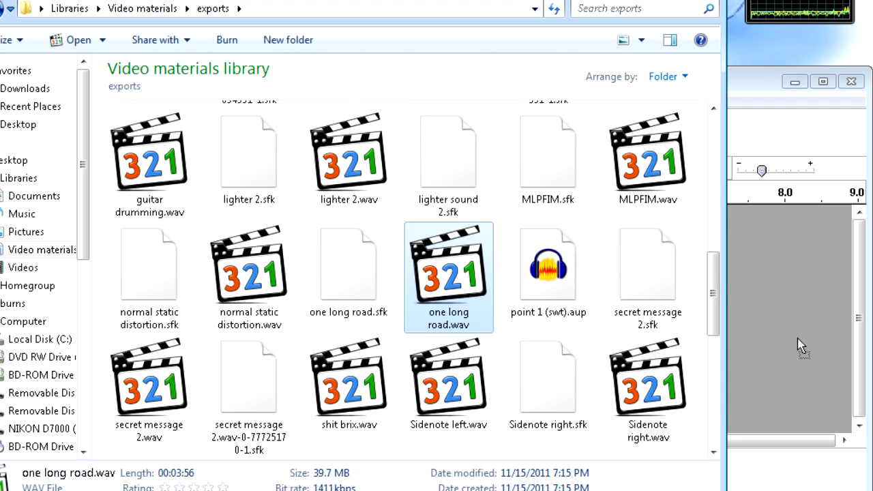
Delete the quiet opening of the imported track, from the start to about 37 seconds (frame 1,102).
click(766, 449)
drag(765, 444, 352, 428)
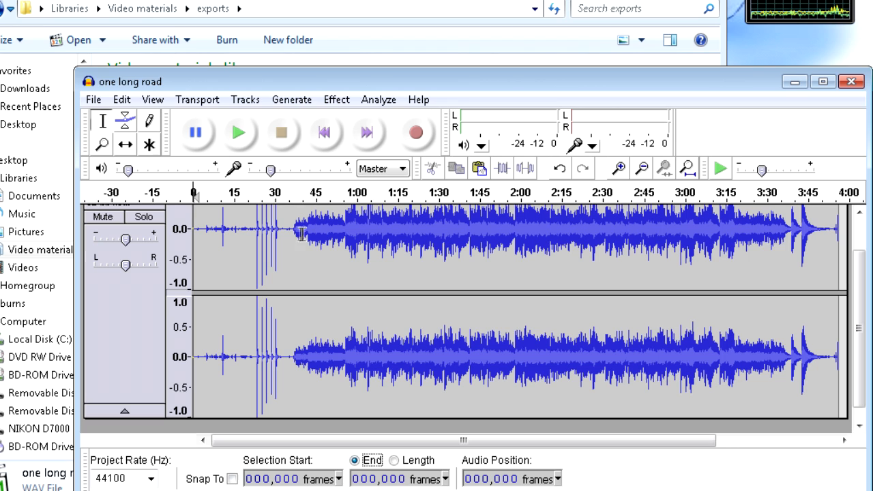
drag(293, 233, 151, 237)
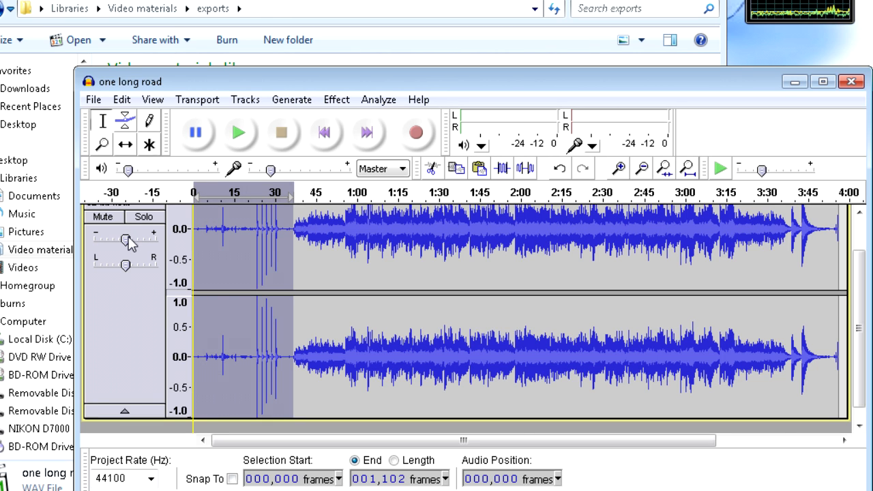
key(Delete)
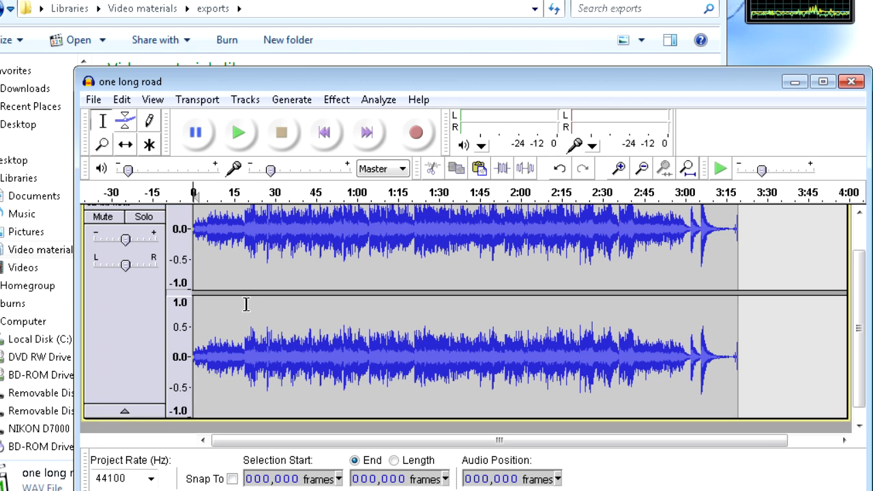
Shift the clip about 15 seconds later with the Time Shift tool, and move it back to the start of the timeline.
click(126, 145)
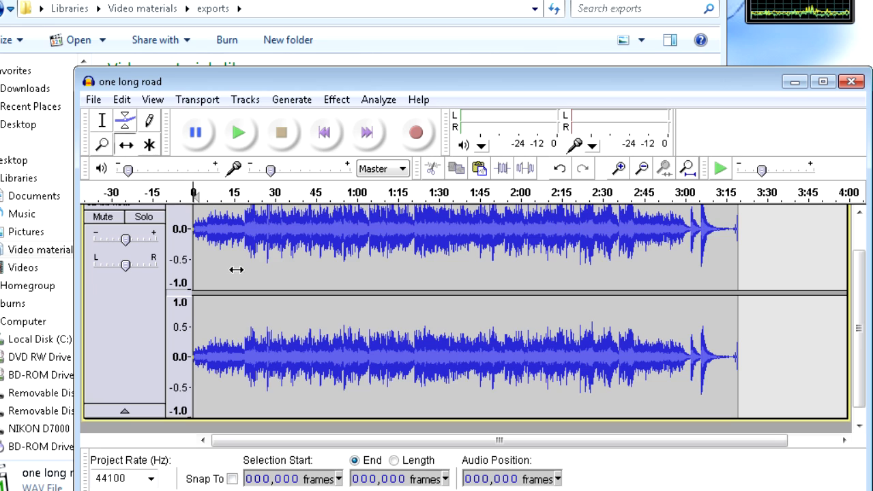
drag(235, 269, 274, 272)
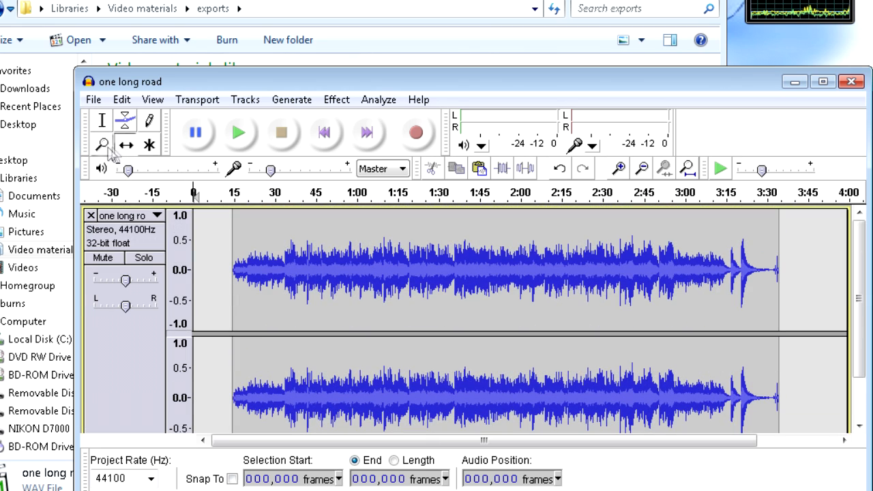
drag(407, 303, 375, 308)
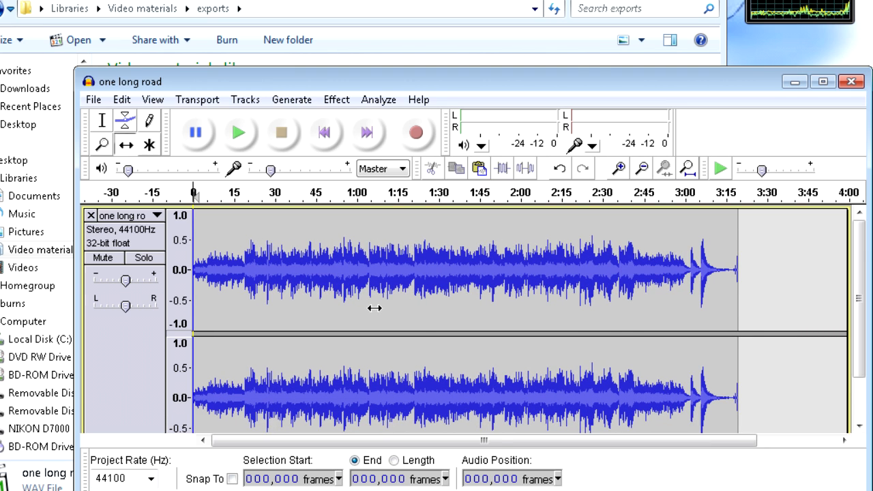
scroll(375, 308, down, 2)
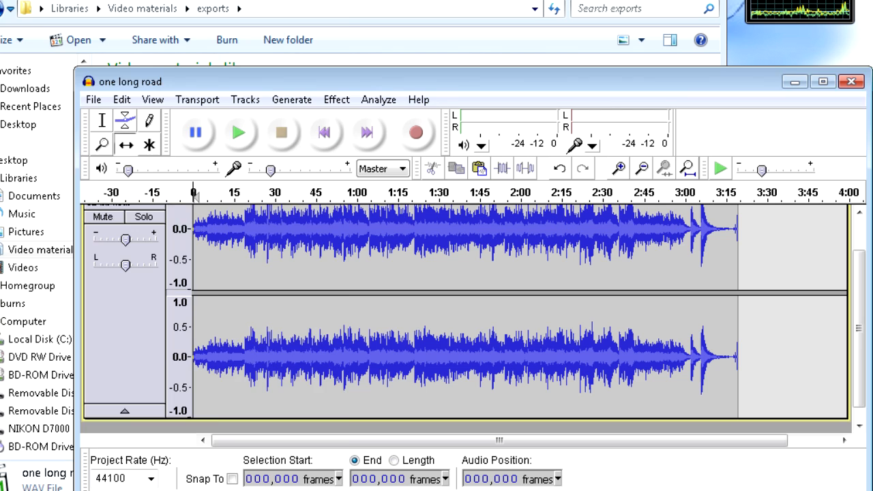
key(super)
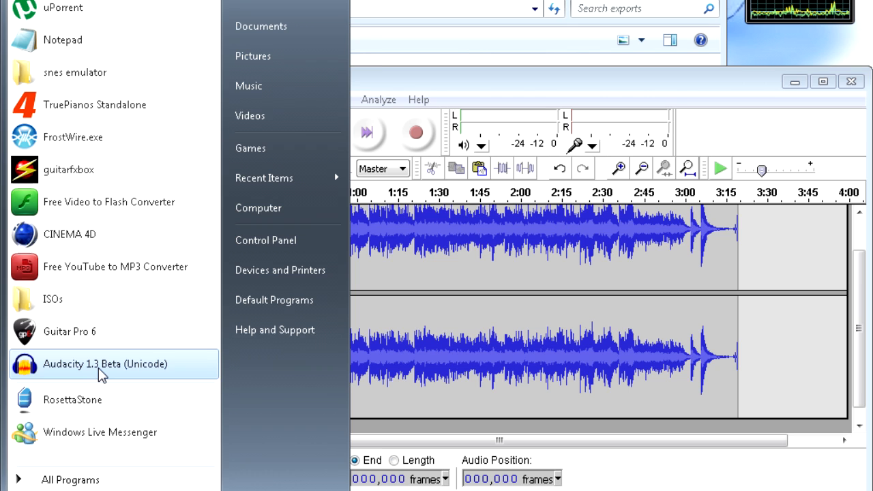
click(413, 444)
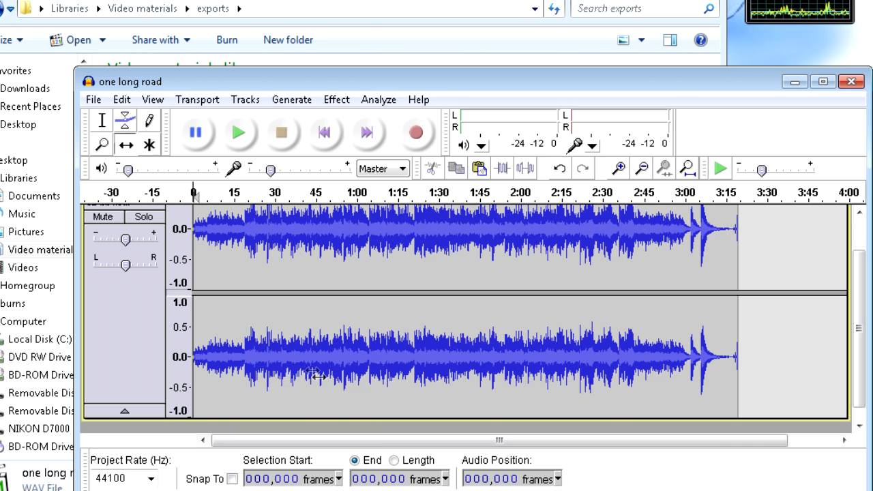
mouse_move(263, 353)
mouse_down()
mouse_move(318, 360)
mouse_move(253, 361)
mouse_move(264, 365)
mouse_up()
scroll(263, 365, up, 2)
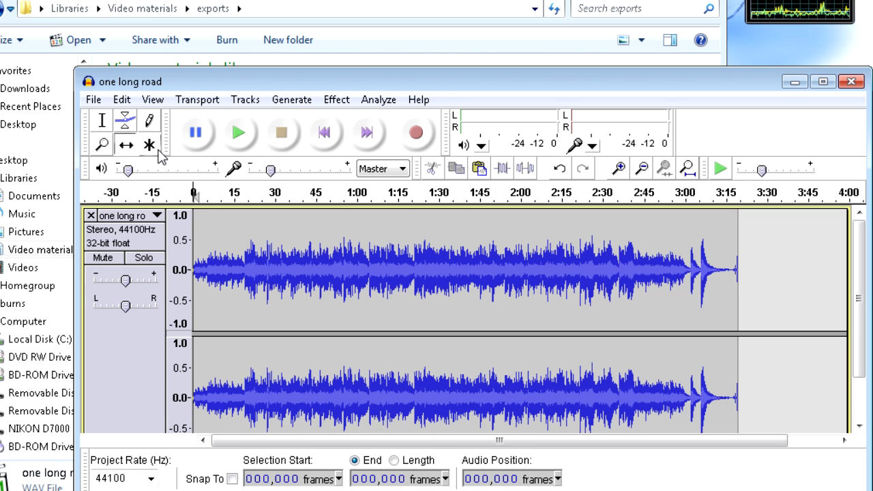
Duplicate the whole "one long road" track using the Selection tool, and undo the duplication.
click(101, 121)
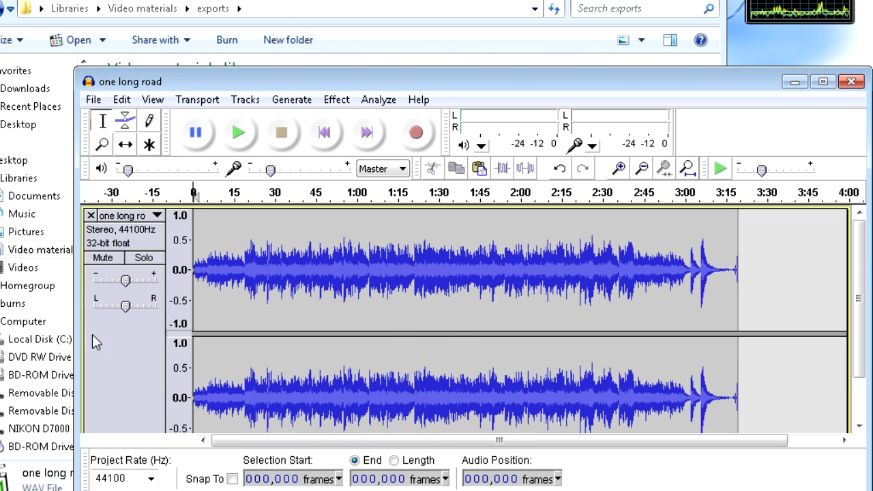
scroll(102, 362, down, 2)
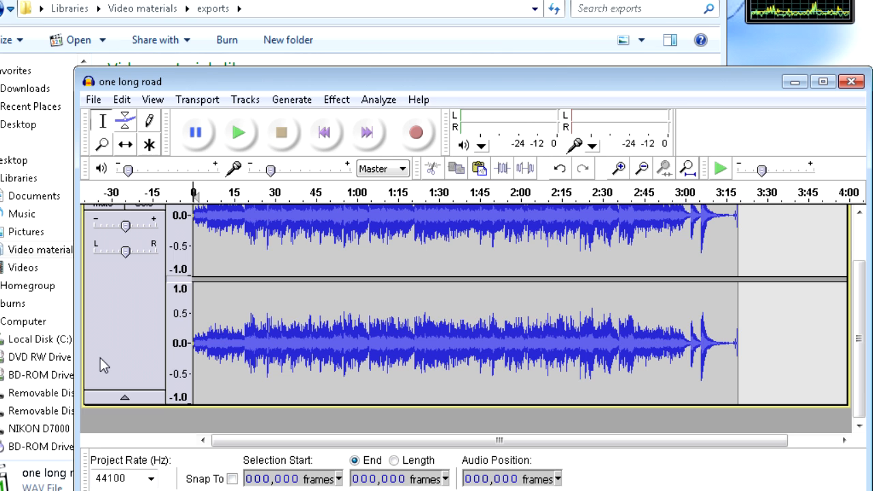
scroll(103, 365, up, 1)
scroll(102, 365, down, 1)
scroll(103, 365, up, 1)
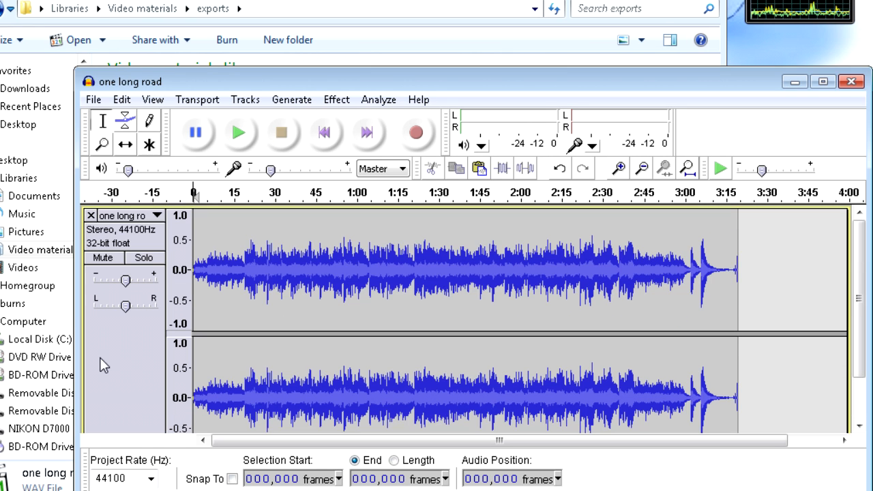
scroll(103, 363, down, 1)
scroll(104, 365, up, 1)
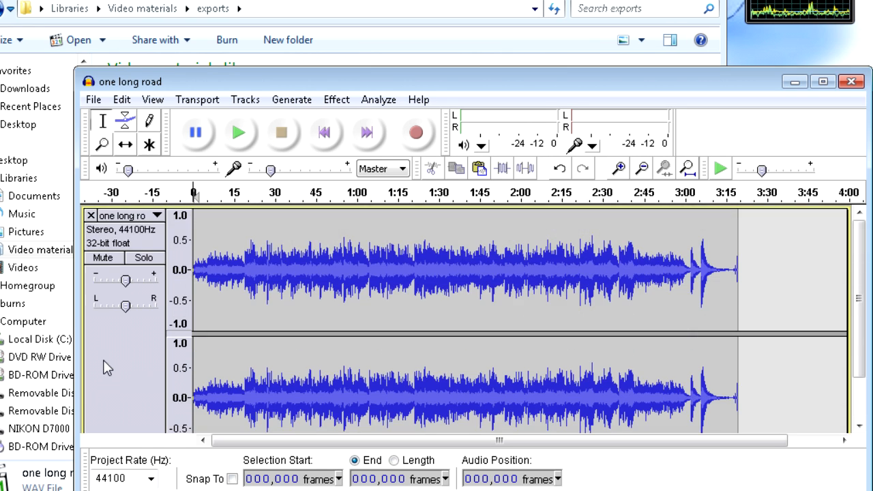
click(120, 353)
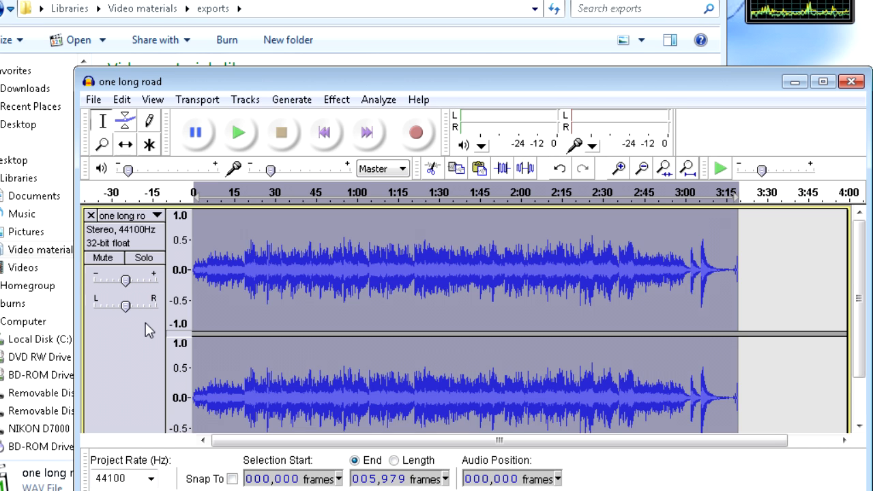
scroll(111, 332, down, 1)
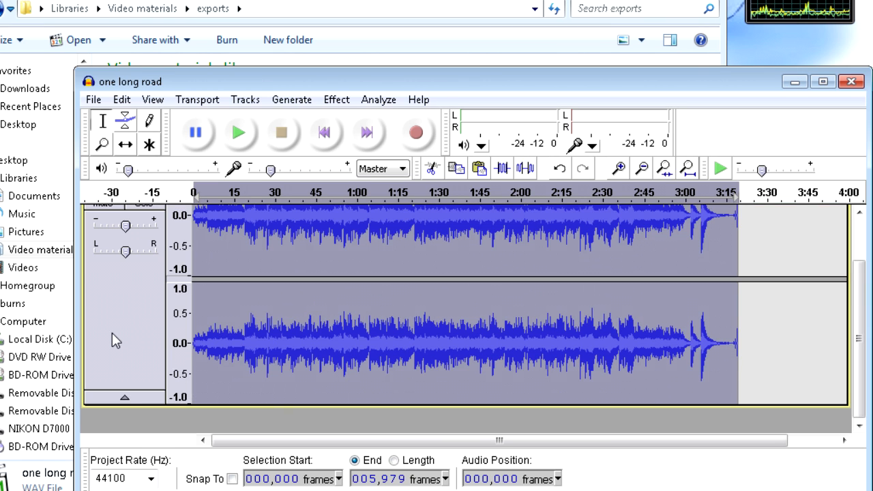
key(ctrl+d)
scroll(112, 333, down, 1)
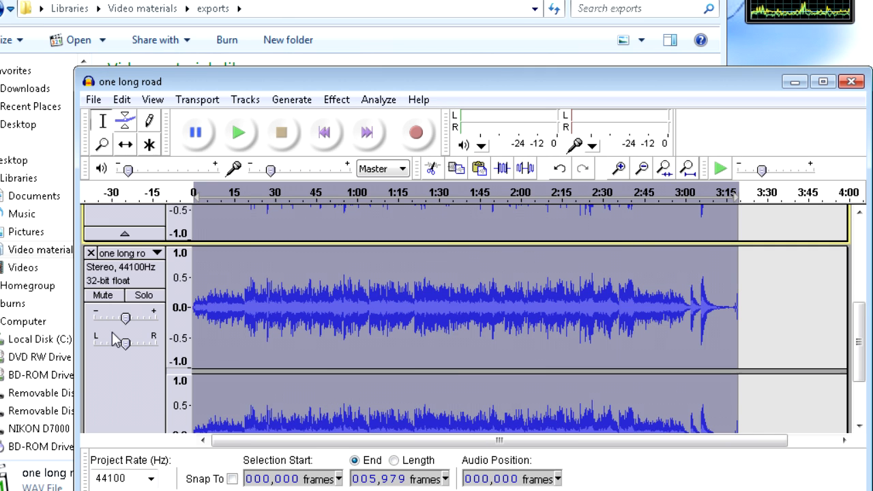
scroll(118, 341, up, 1)
scroll(92, 315, down, 3)
scroll(88, 310, up, 1)
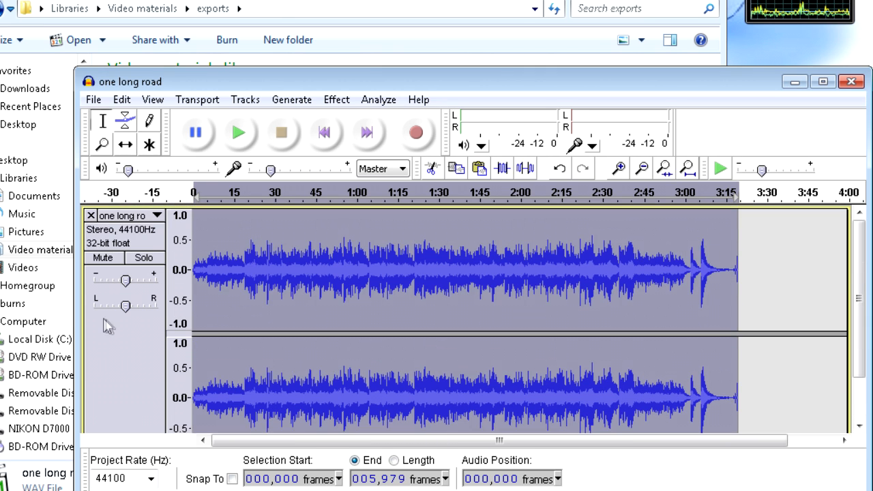
scroll(108, 326, down, 1)
Select the whole track, and replace that selection with only the section from about 18 seconds to 1:15.
click(232, 310)
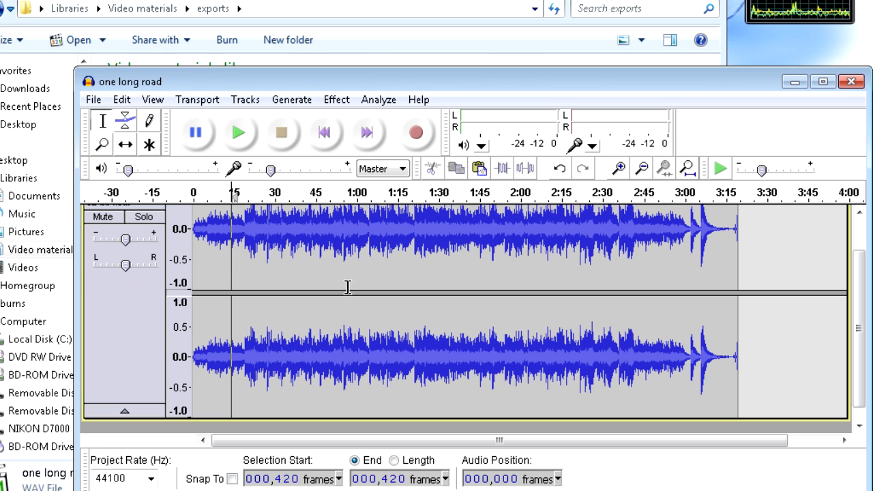
key(ctrl+a)
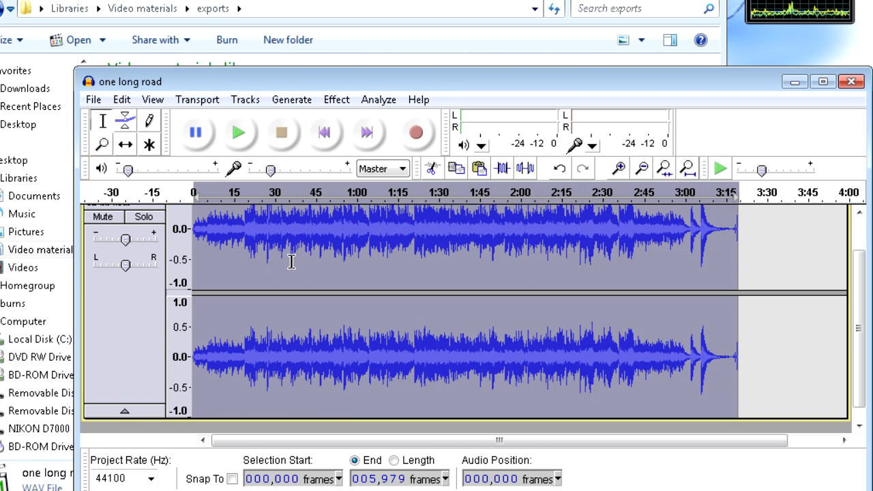
click(290, 261)
drag(399, 259, 244, 254)
scroll(243, 254, down, 2)
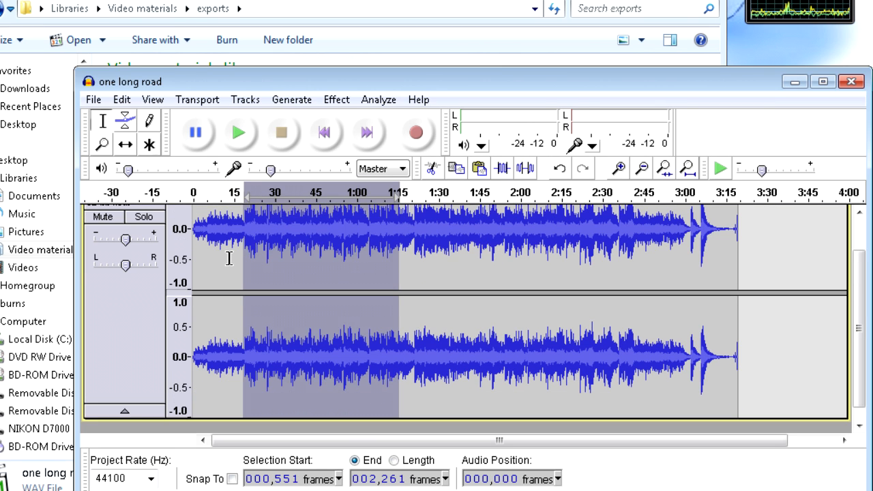
click(229, 259)
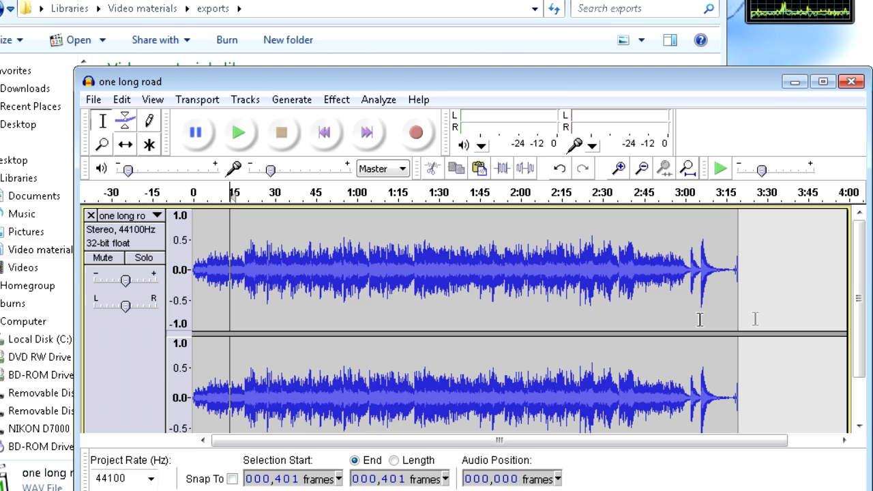
Apply GVerb to the whole track with the dry signal level at 0 dB and the early reflection level at -16.59 dB.
click(337, 103)
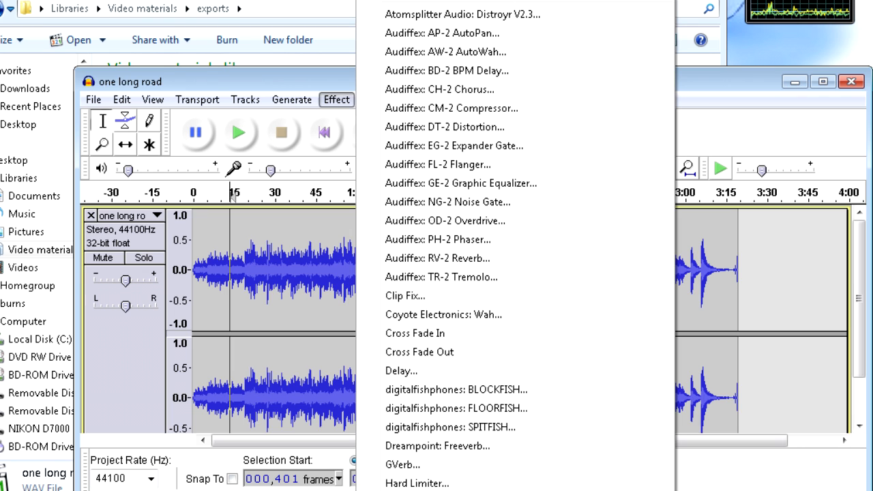
click(396, 465)
drag(458, 339, 676, 339)
drag(676, 370, 625, 373)
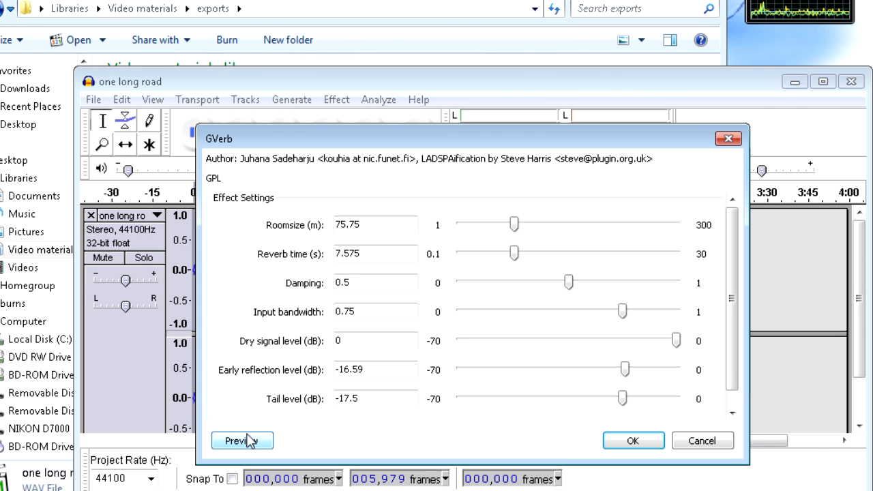
click(603, 441)
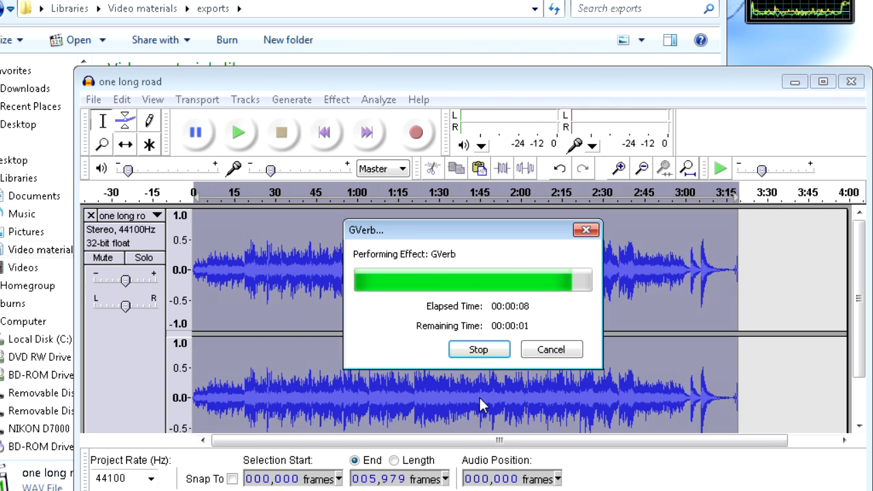
Play the reverb-processed track from the start and from about 14 seconds in, and stop playback.
key(space)
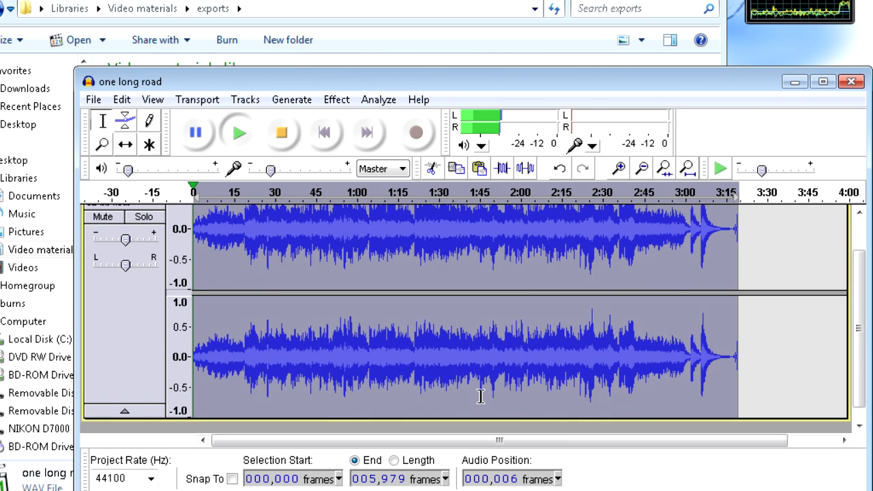
click(232, 259)
key(space)
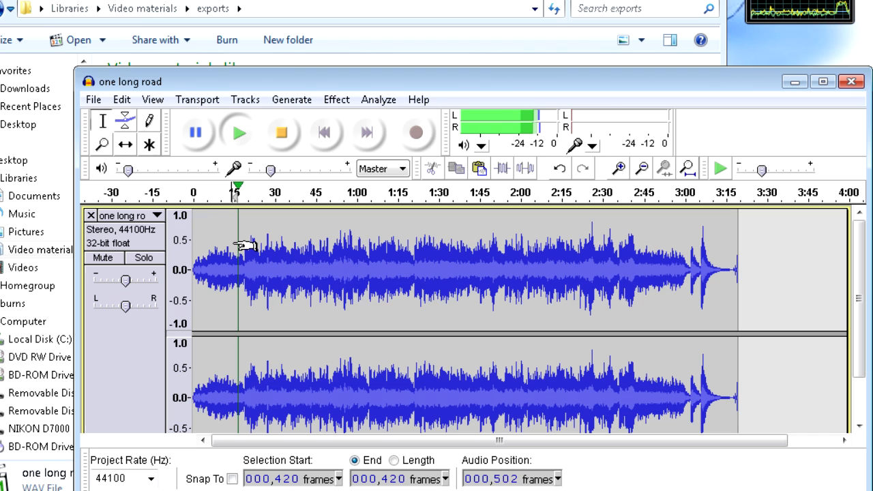
key(space)
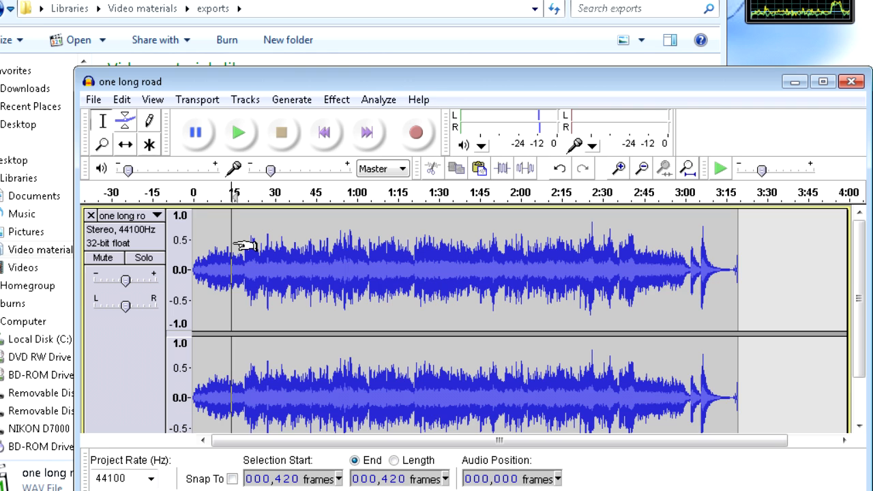
scroll(259, 258, down, 1)
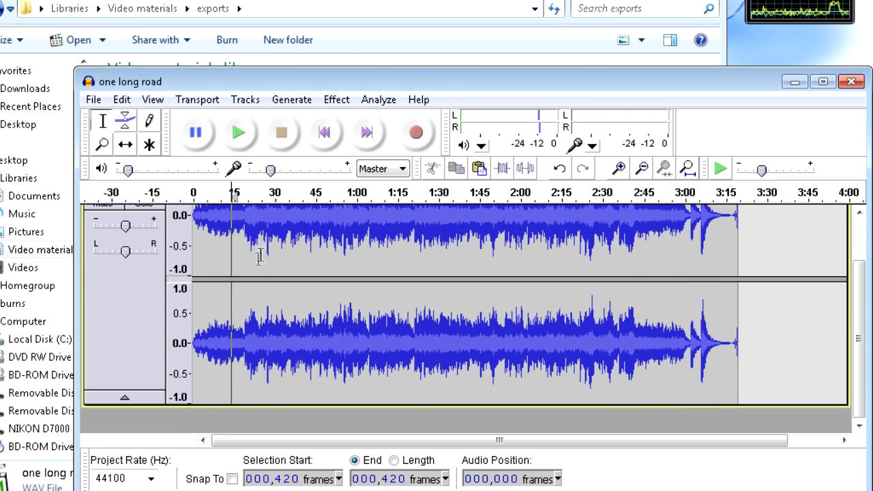
scroll(258, 259, up, 1)
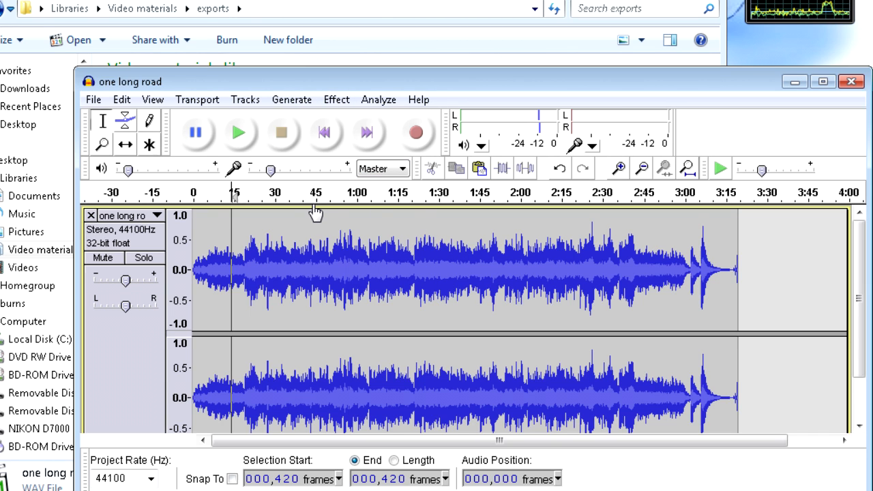
Undo the GVerb effect on the track, and redo it.
click(121, 99)
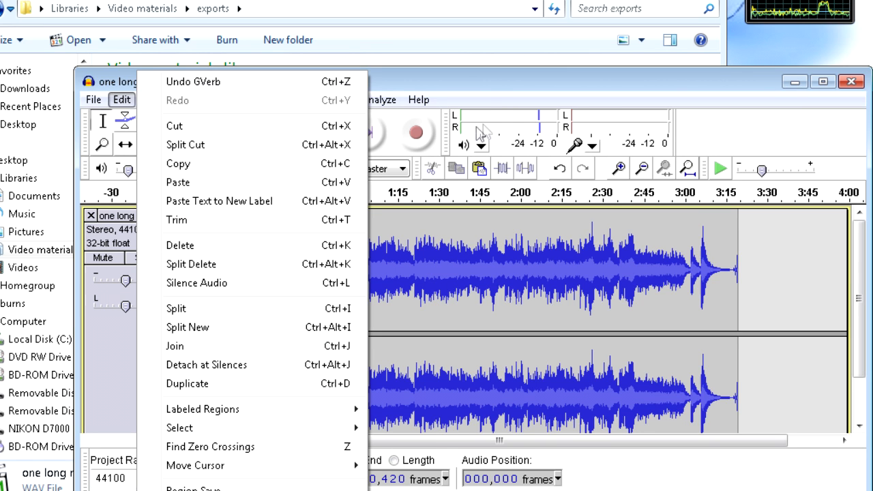
click(490, 82)
key(ctrl+z)
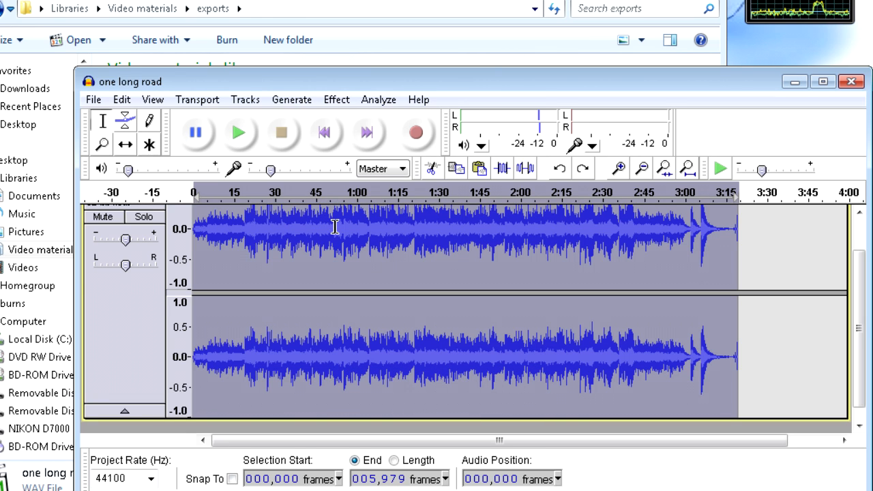
click(336, 99)
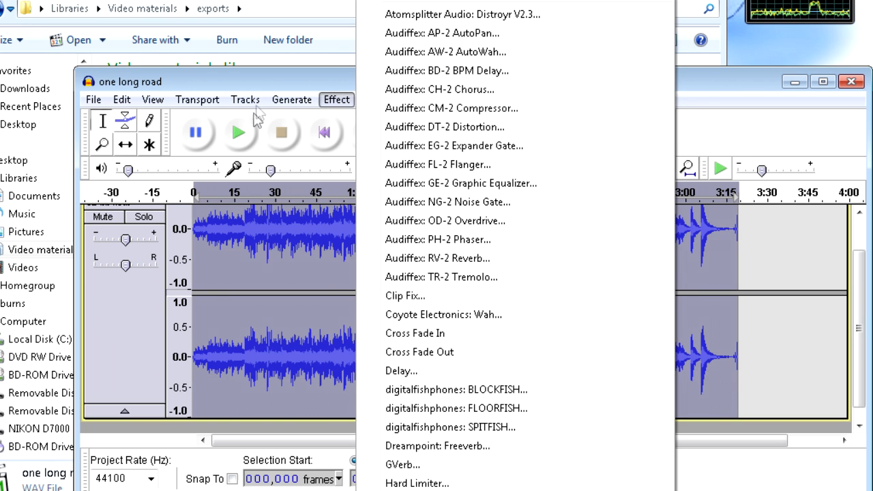
click(266, 81)
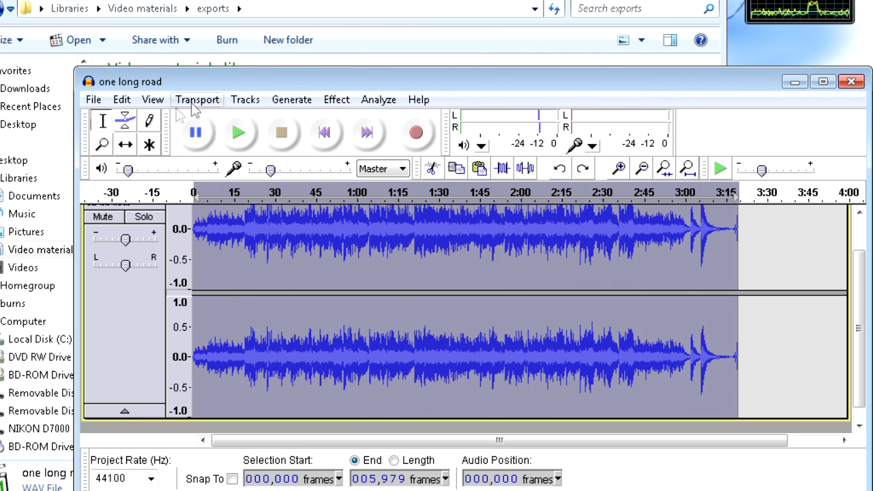
click(121, 101)
click(171, 101)
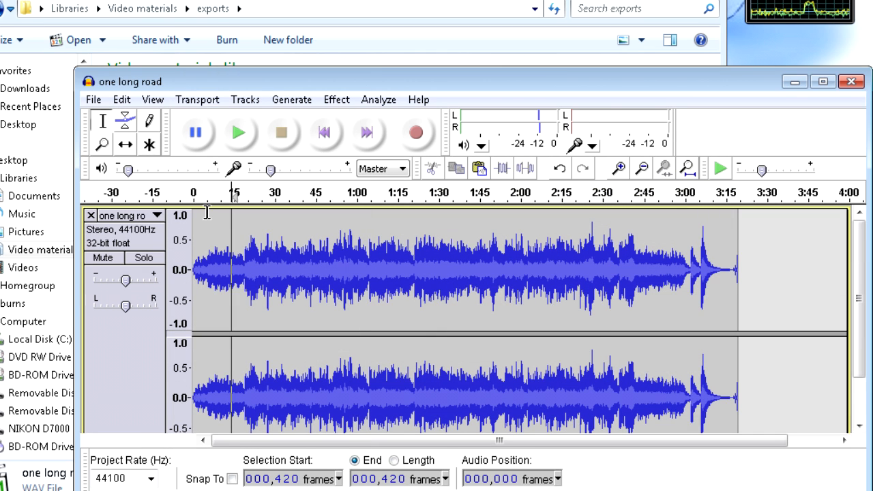
Try to repeat the last GVerb effect on the whole track, and undo the reverb already applied.
key(ctrl+r)
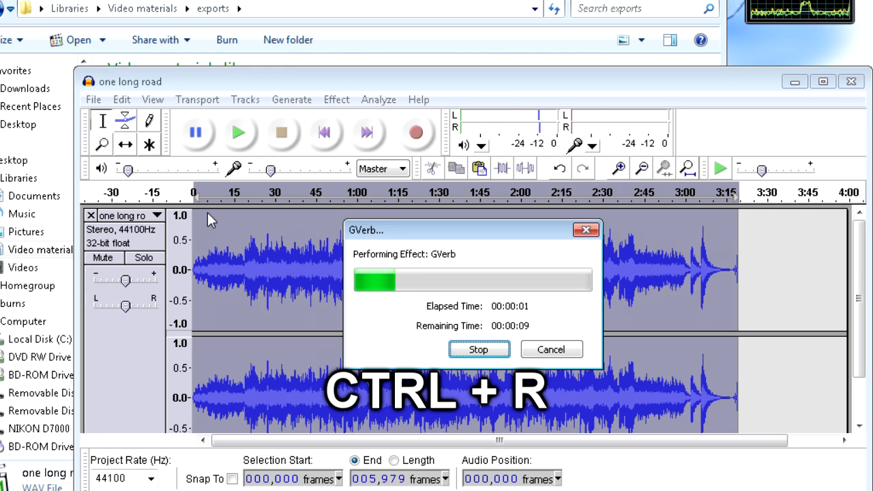
click(549, 352)
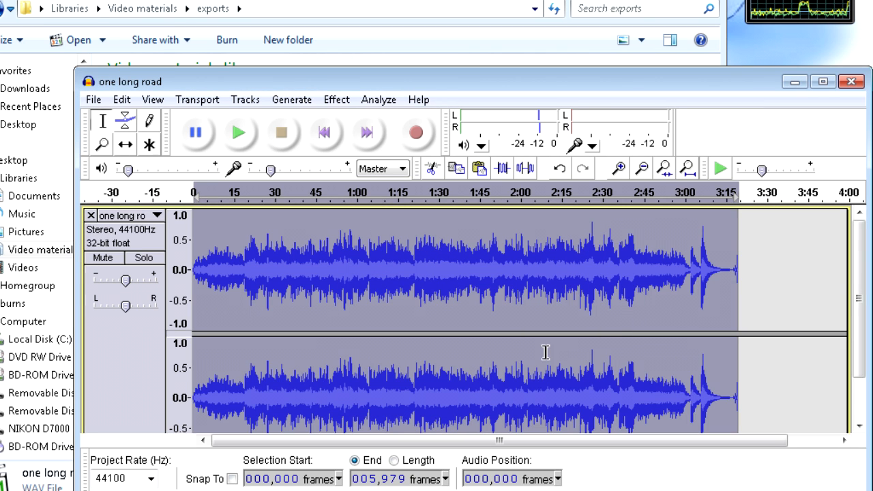
click(295, 353)
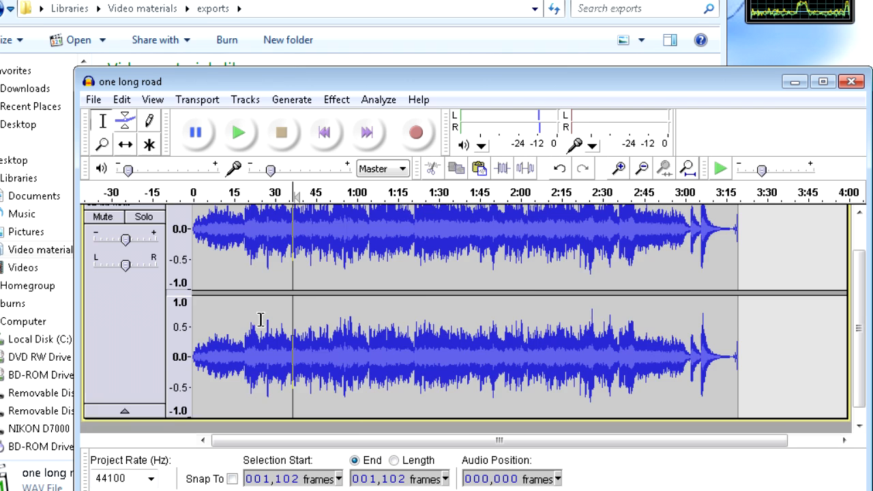
key(ctrl+z)
click(265, 289)
scroll(265, 289, down, 1)
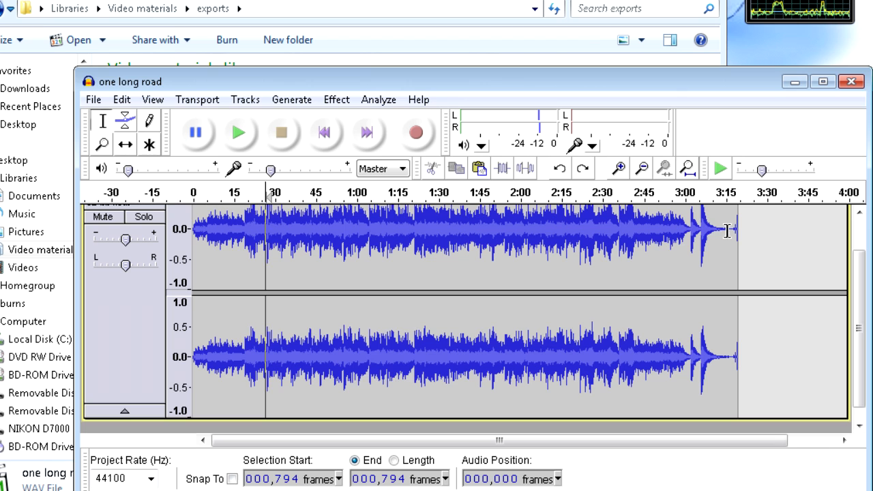
Generate silence in the empty stretch after the audio, from the track's end to about 3:50, and place the cursor at about 3:30.
drag(817, 236, 739, 253)
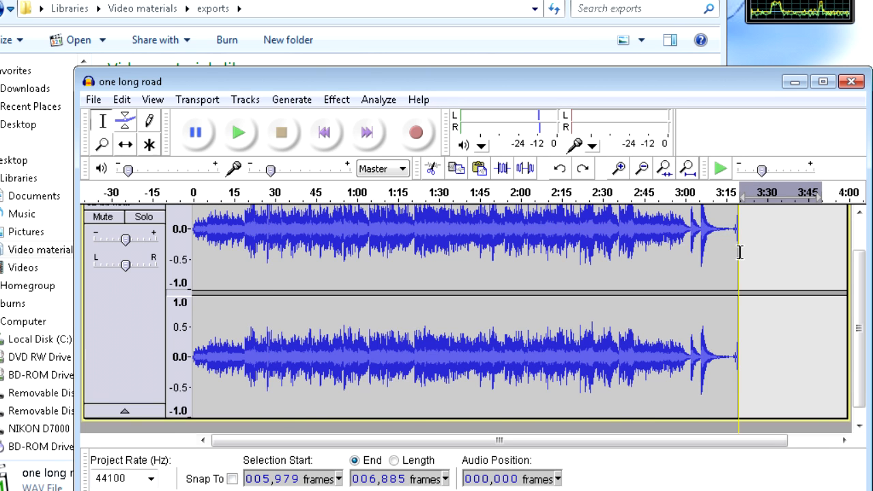
scroll(740, 252, up, 2)
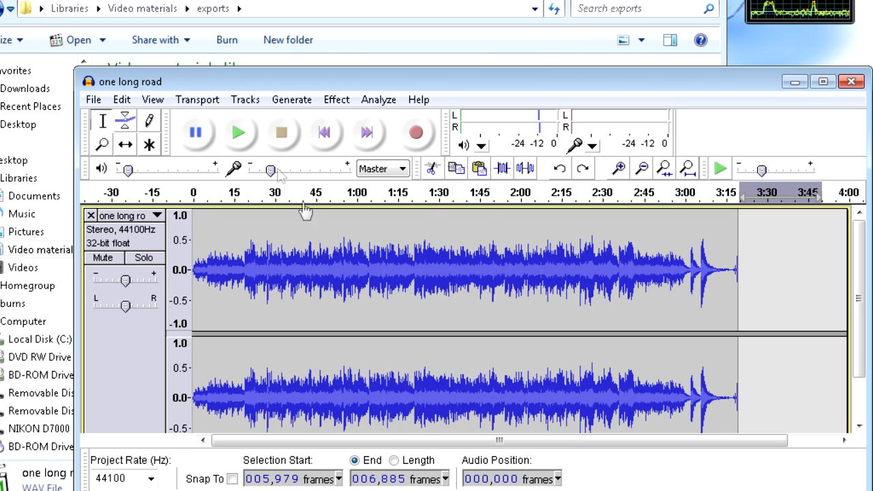
click(277, 107)
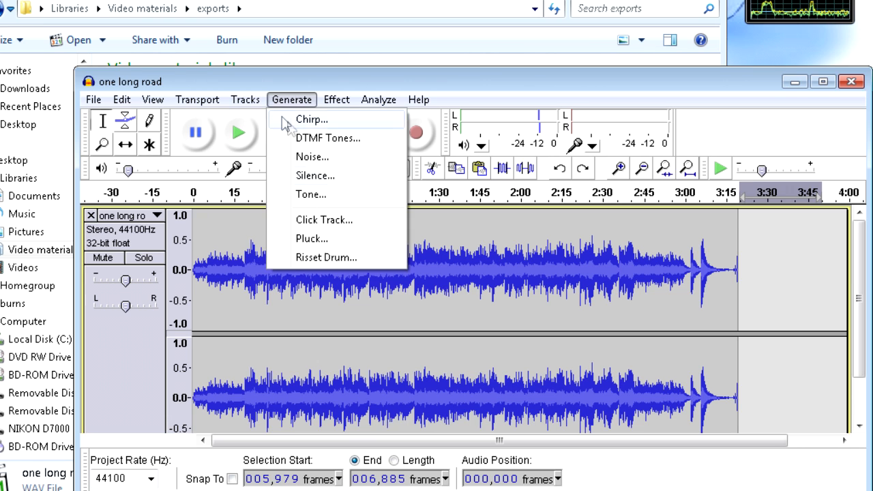
click(298, 174)
click(470, 330)
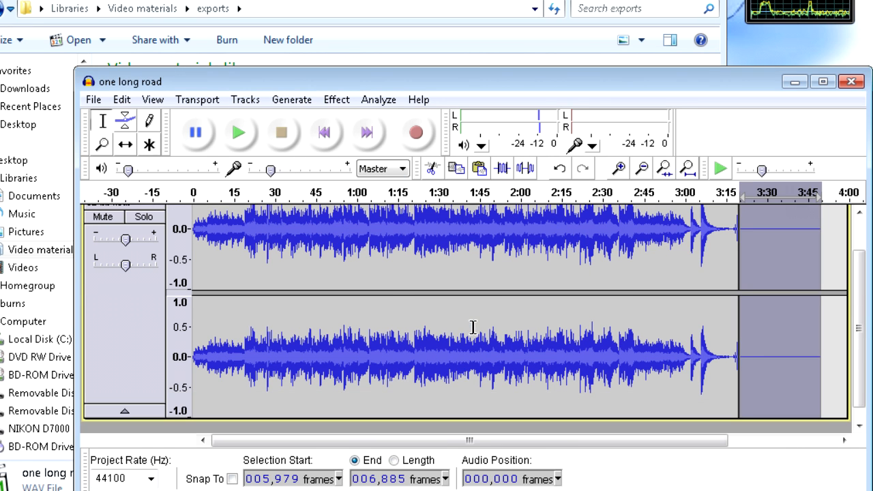
click(745, 312)
scroll(747, 293, down, 1)
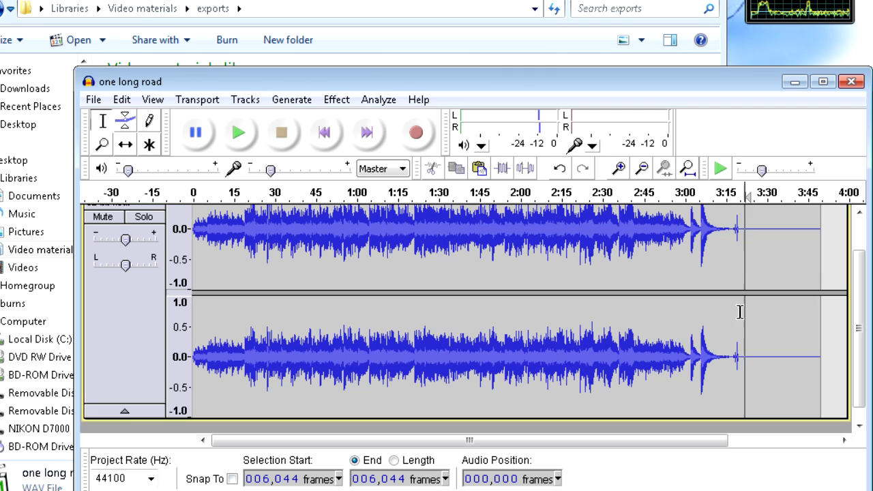
click(723, 258)
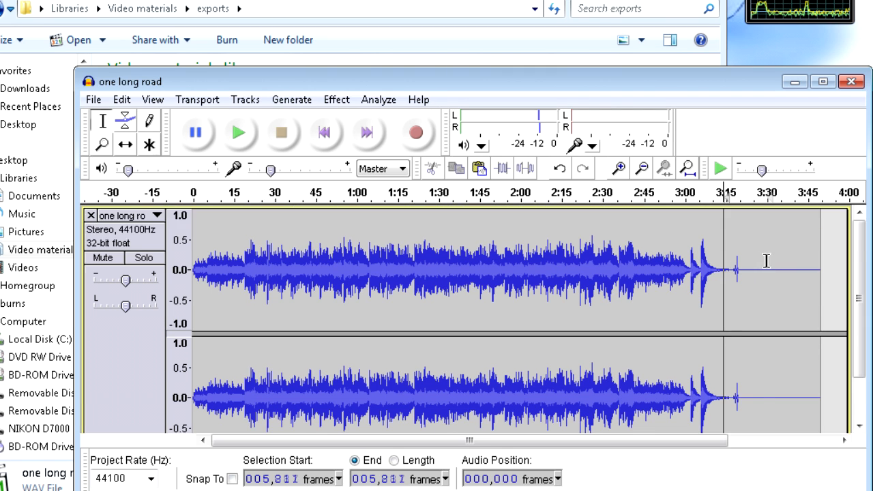
click(767, 262)
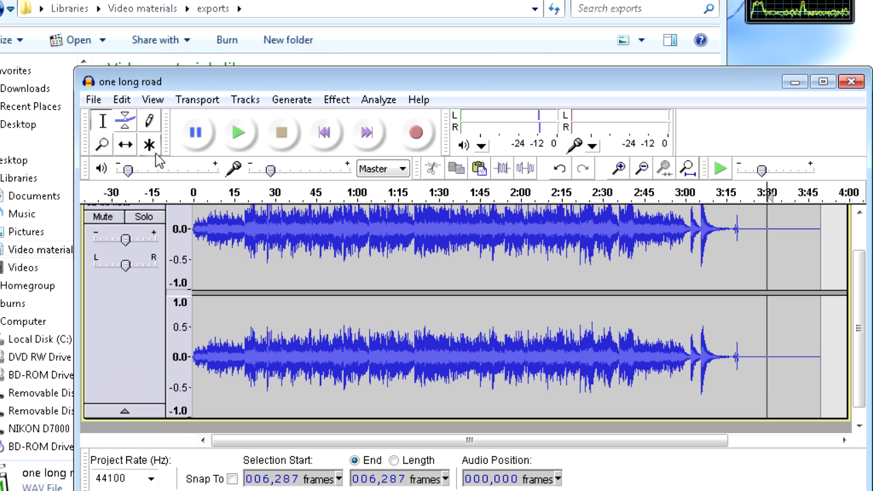
Shift the whole track about 44 seconds later with the Time Shift Tool, and move it back to the start.
click(126, 145)
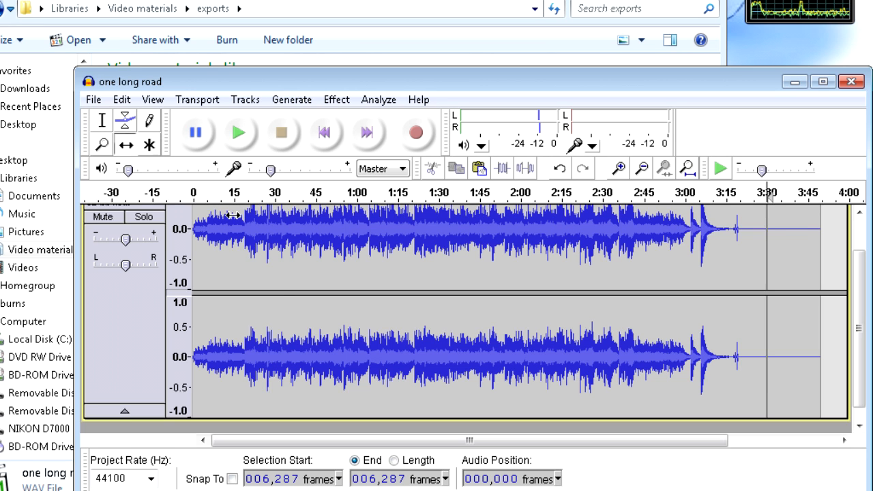
drag(238, 225, 358, 236)
scroll(358, 236, up, 1)
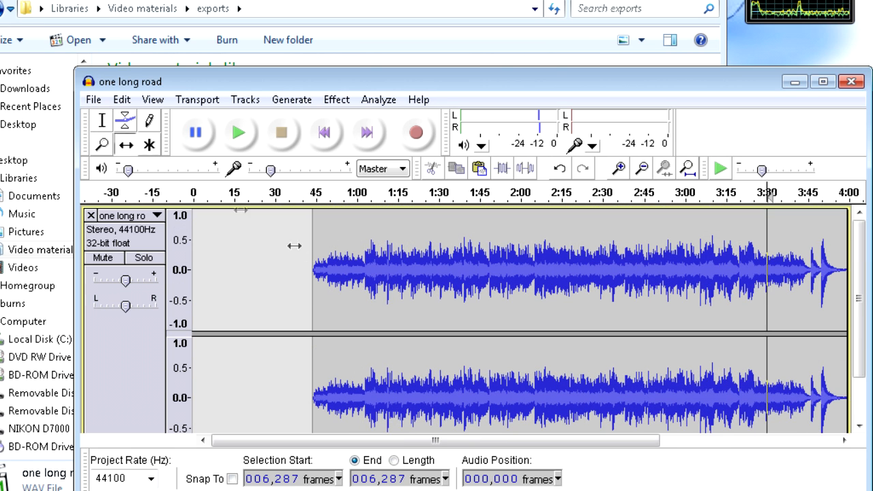
click(103, 121)
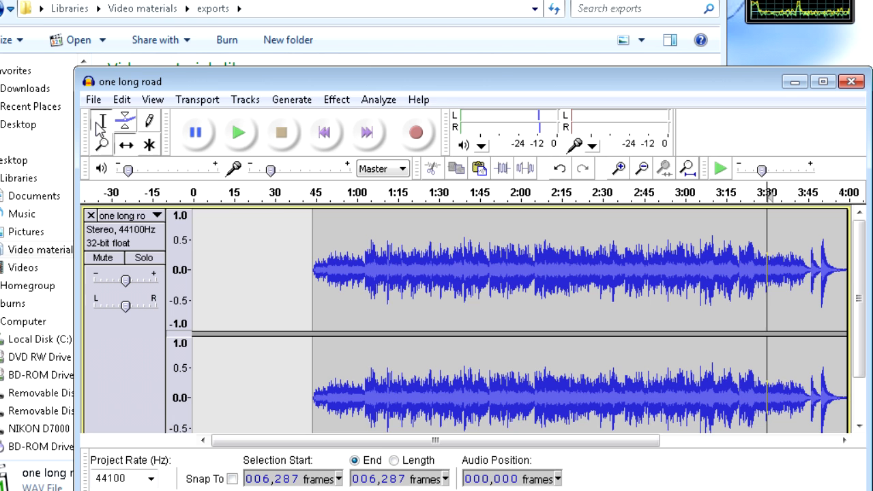
click(126, 145)
drag(423, 259, 301, 258)
scroll(302, 259, down, 2)
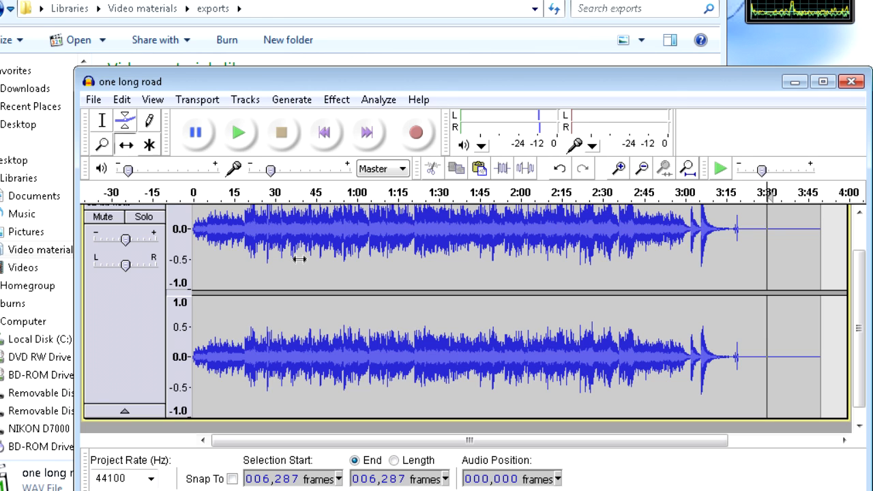
Add a volume point at about 20 seconds with the Envelope Tool, and lower and raise the track's level there.
click(126, 131)
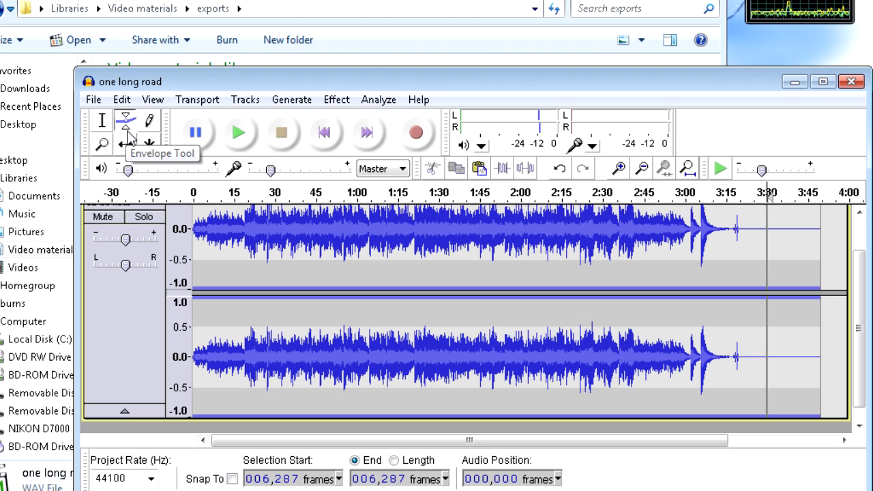
scroll(863, 350, up, 1)
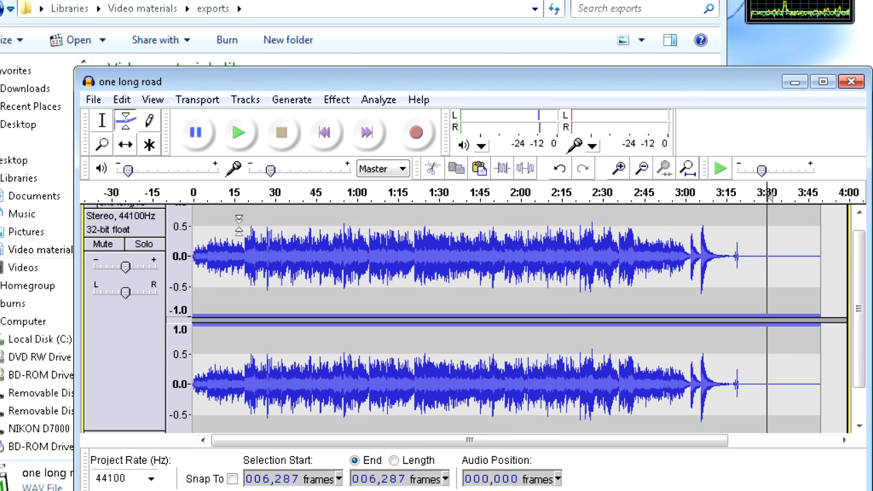
drag(241, 247, 246, 232)
scroll(246, 235, up, 1)
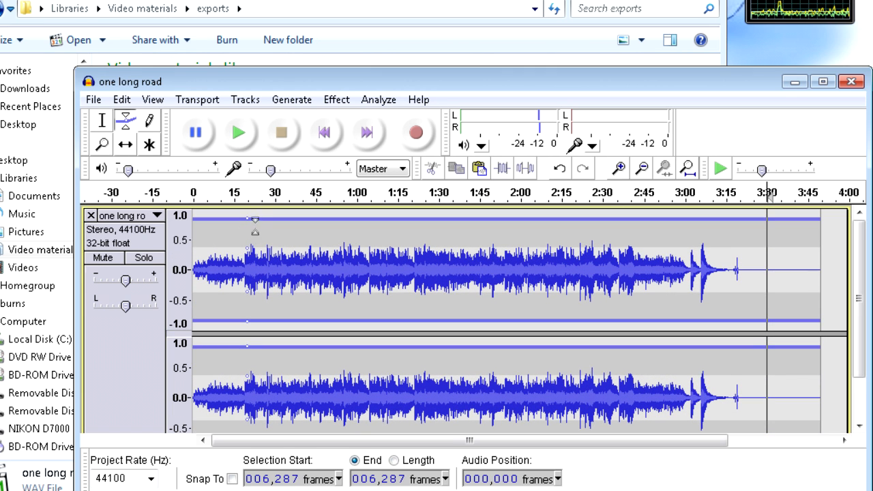
mouse_move(246, 248)
mouse_down()
mouse_move(246, 262)
mouse_move(246, 243)
mouse_up()
scroll(245, 245, down, 1)
scroll(245, 251, up, 1)
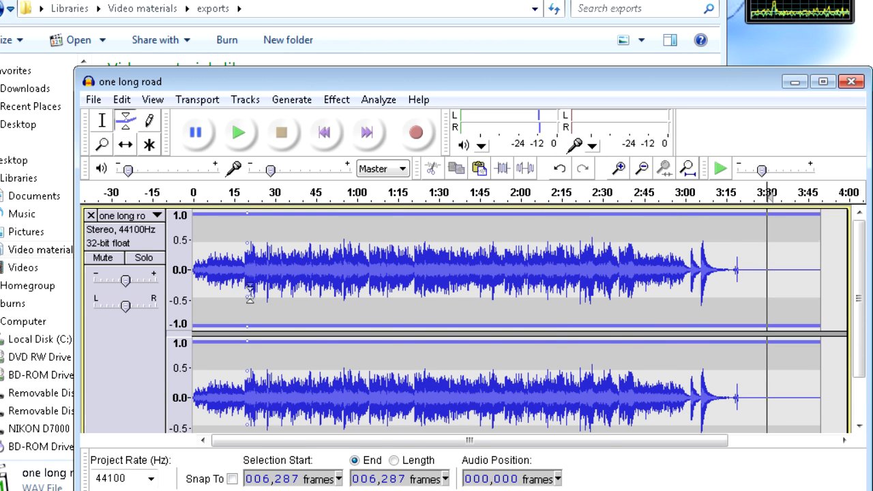
Lower the envelope level up to about 21 seconds, and add a louder point at about 33 seconds to ramp up the volume.
scroll(249, 286, down, 1)
drag(244, 253, 247, 234)
scroll(247, 234, up, 1)
drag(281, 266, 279, 249)
scroll(281, 249, down, 1)
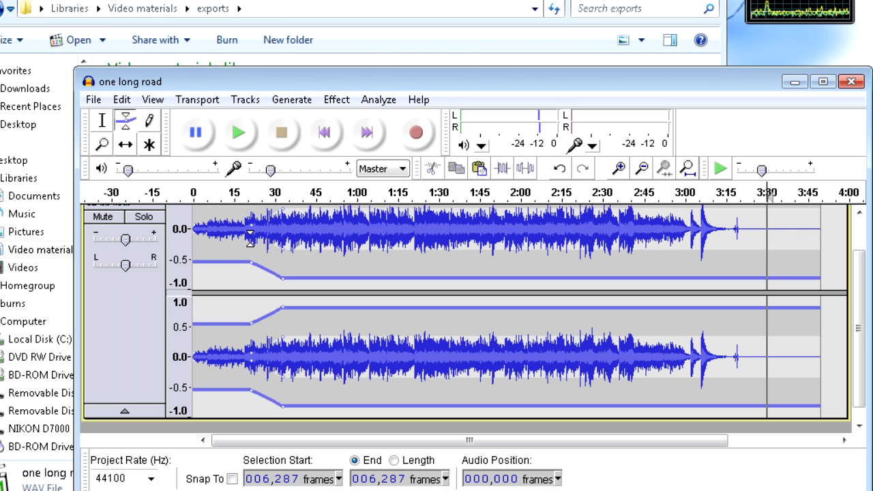
Add an envelope point at about 30 seconds, and adjust its level down and up within the volume ramp.
mouse_move(279, 253)
mouse_down()
mouse_move(283, 227)
mouse_move(287, 260)
mouse_move(276, 239)
mouse_up()
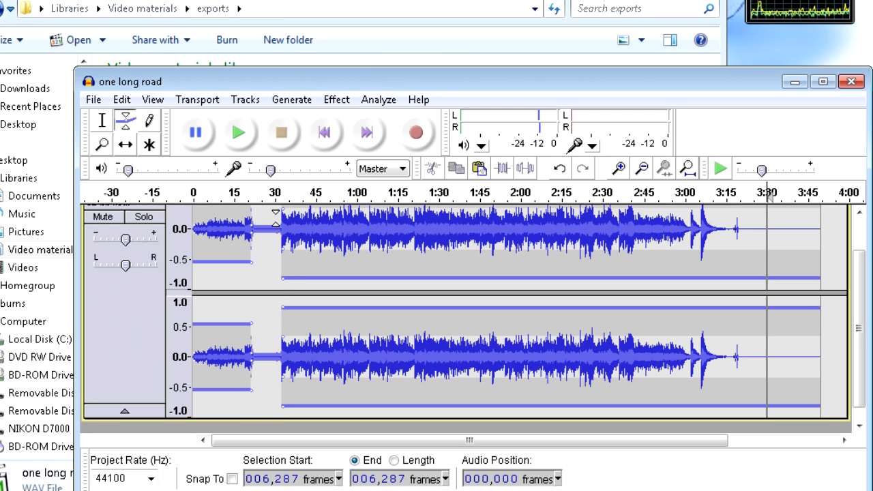
click(275, 228)
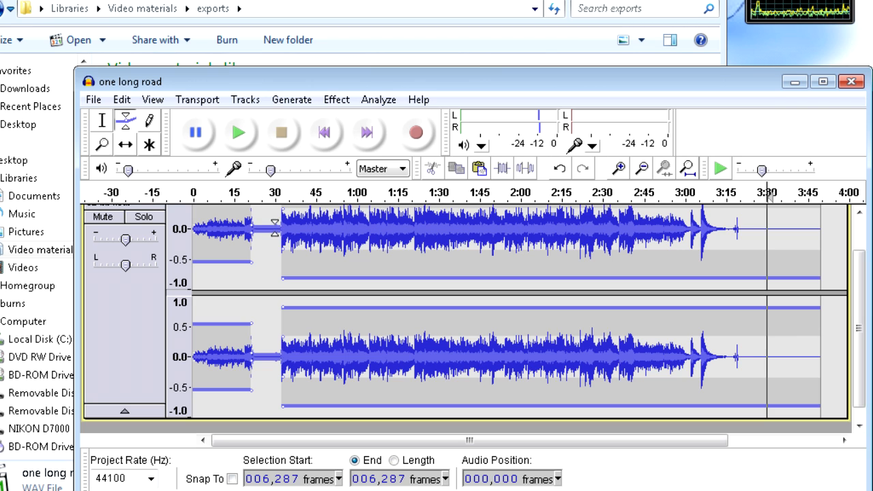
mouse_move(274, 235)
mouse_down()
mouse_move(274, 247)
mouse_move(273, 225)
mouse_move(272, 251)
mouse_up()
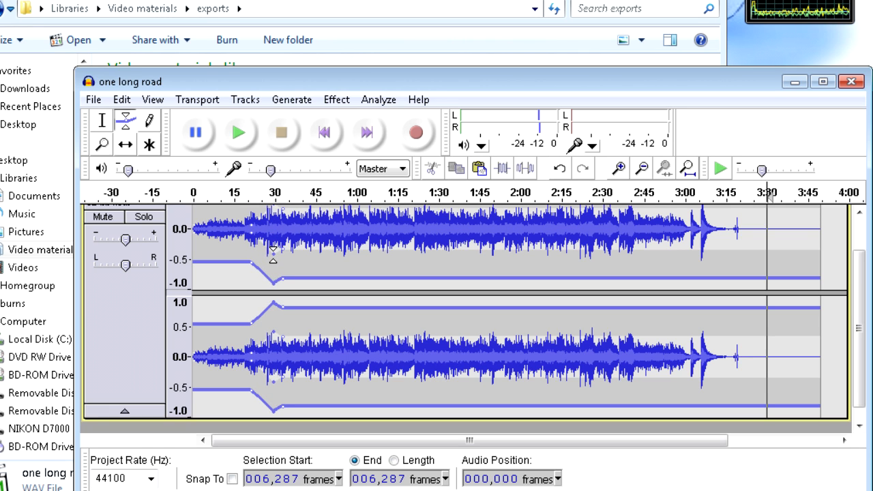
scroll(244, 220, up, 2)
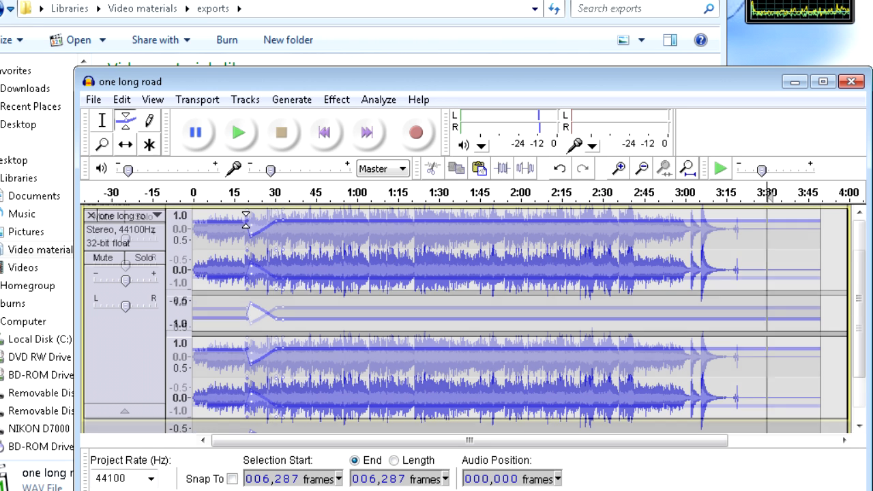
scroll(245, 221, down, 2)
scroll(248, 226, up, 2)
Play the track from about 18 seconds and from about 26 seconds to hear the volume ramp, and stop playback.
key(F1)
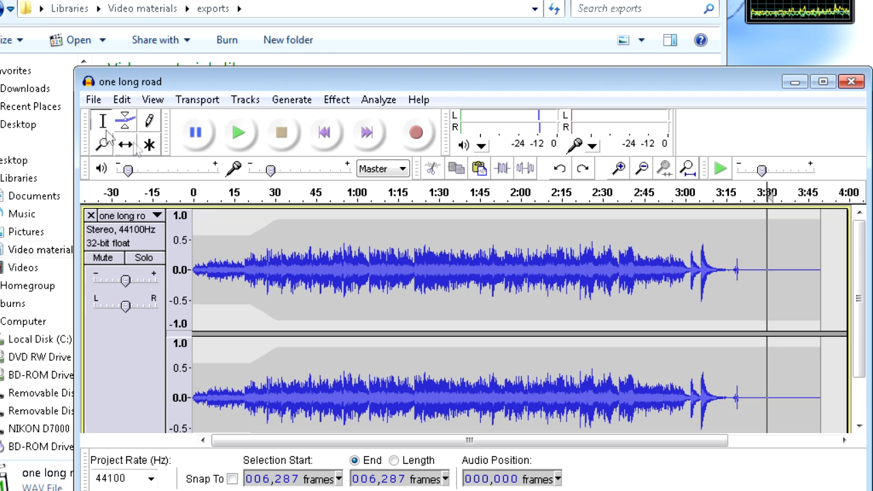
click(243, 230)
scroll(245, 230, down, 2)
key(space)
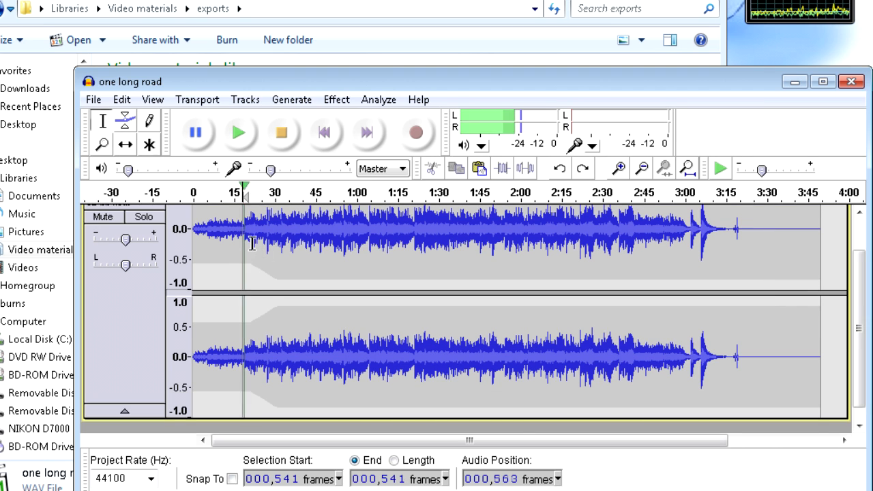
key(space)
click(253, 244)
click(264, 244)
key(space)
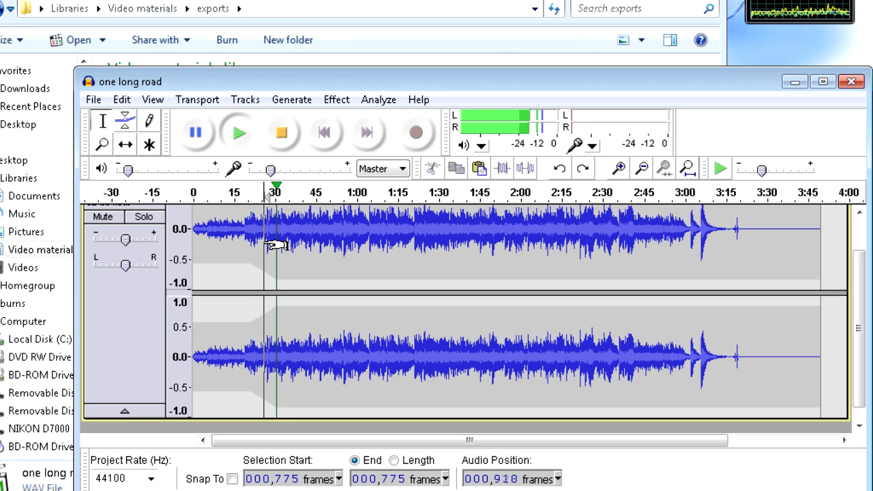
key(space)
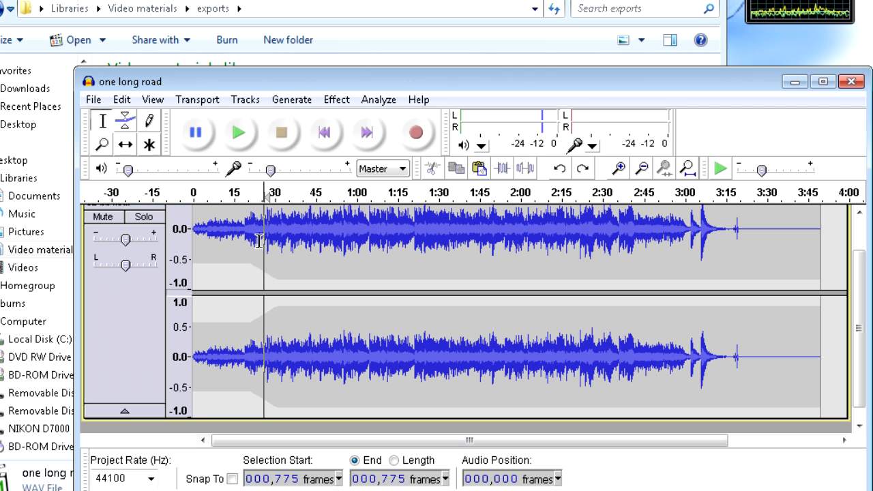
Examine the waveform around 26 seconds at close range, and return to an overview of the whole track.
click(618, 169)
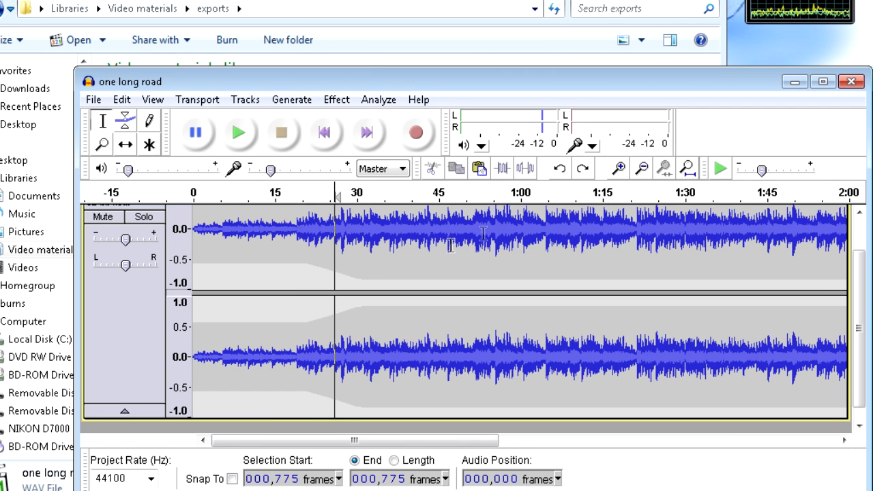
click(619, 169)
click(619, 169)
click(620, 169)
click(621, 169)
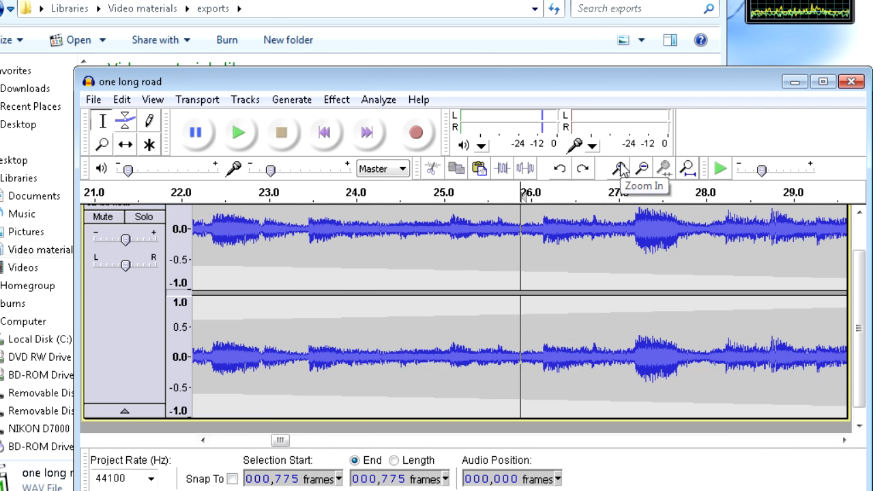
click(641, 168)
click(642, 168)
click(641, 169)
click(641, 168)
click(641, 169)
click(641, 169)
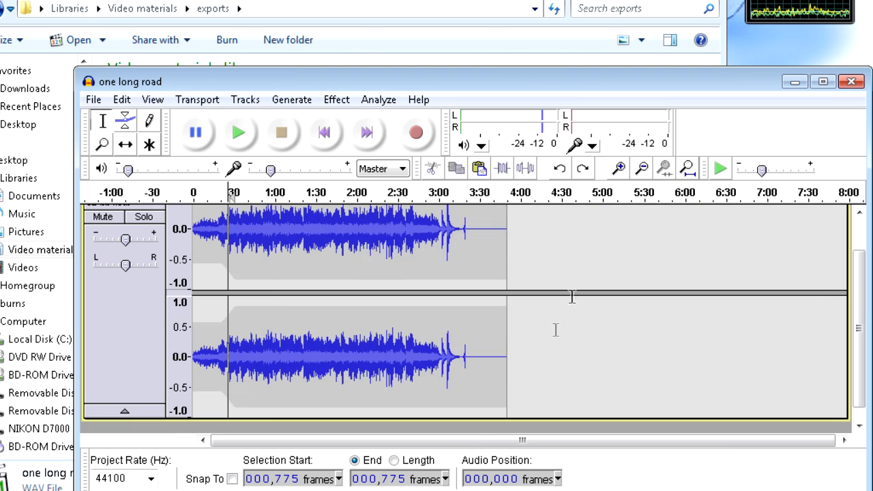
scroll(555, 330, up, 2)
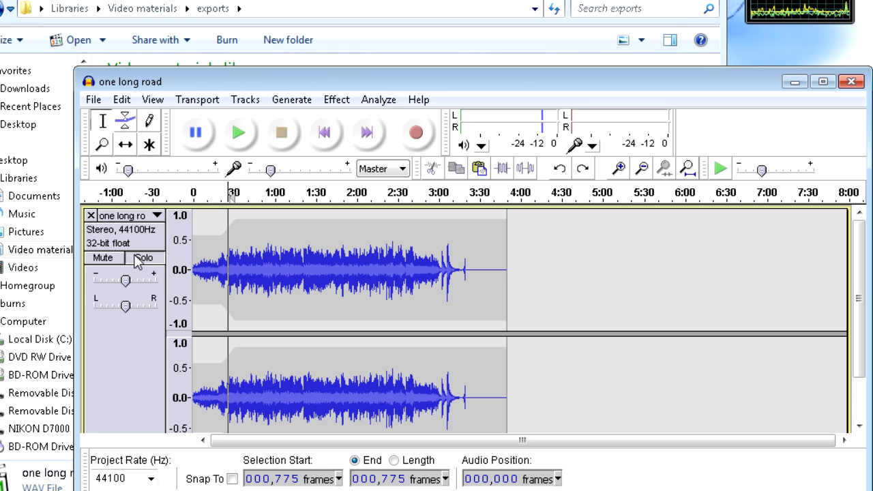
Select the track's entire audio and inspect the gain and pan sliders of both tracks.
click(102, 291)
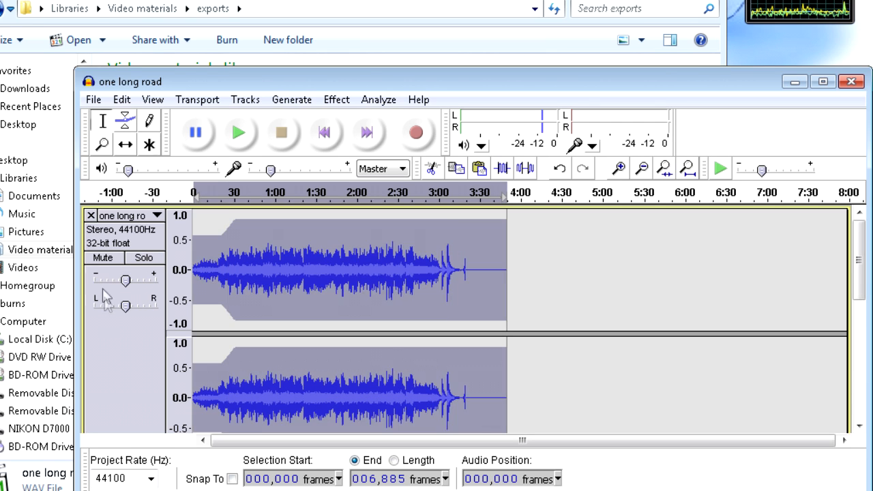
scroll(103, 300, down, 4)
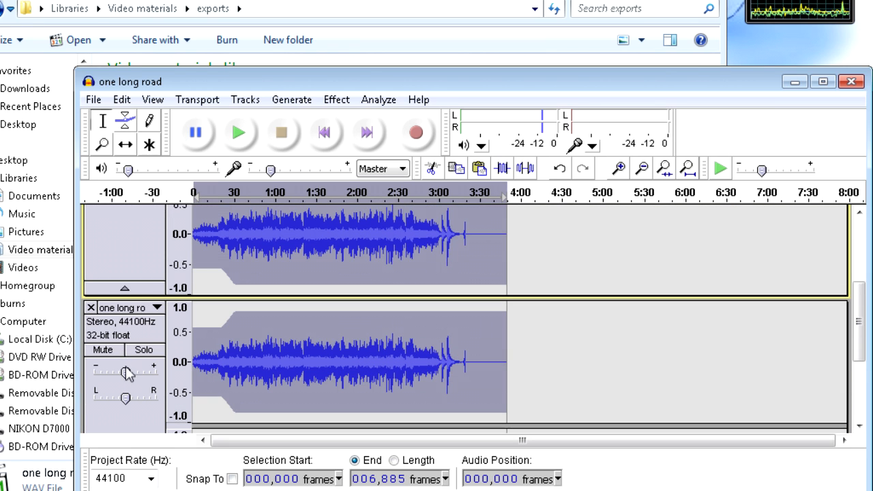
drag(126, 372, 128, 374)
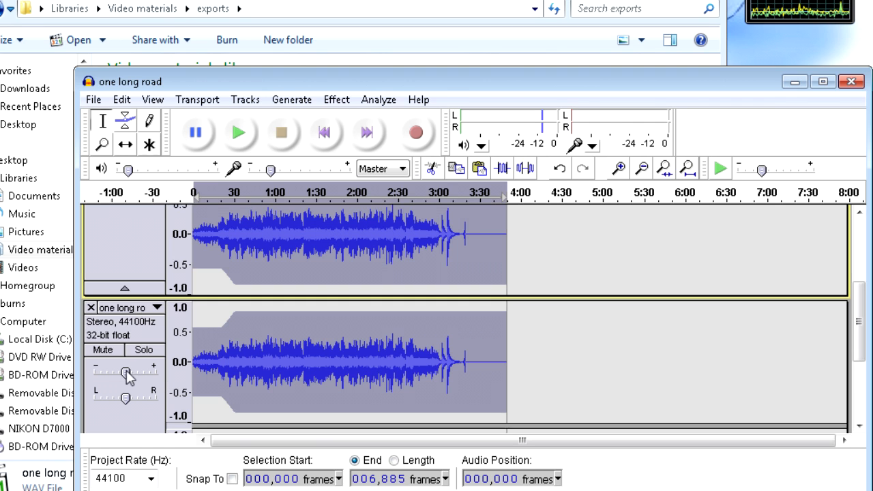
scroll(122, 341, down, 3)
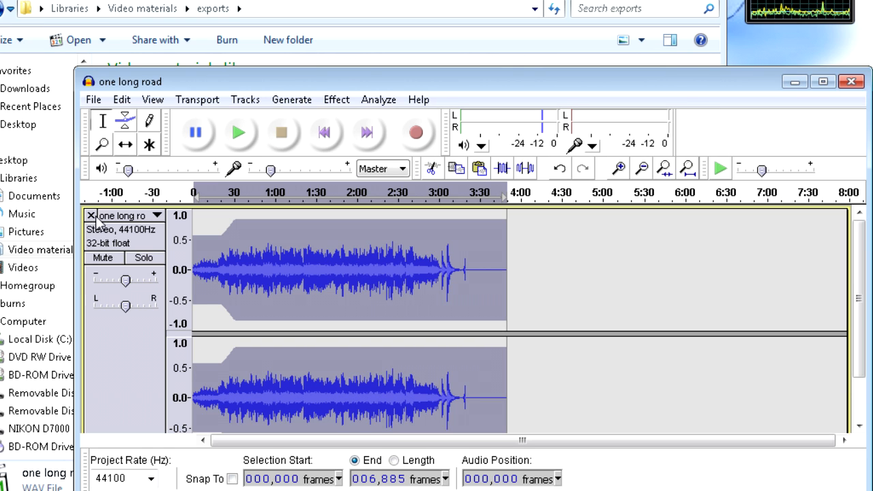
Close the current project without saving changes, and import one long road.wav from the exports folder into an empty project.
key(ctrl+n)
click(852, 80)
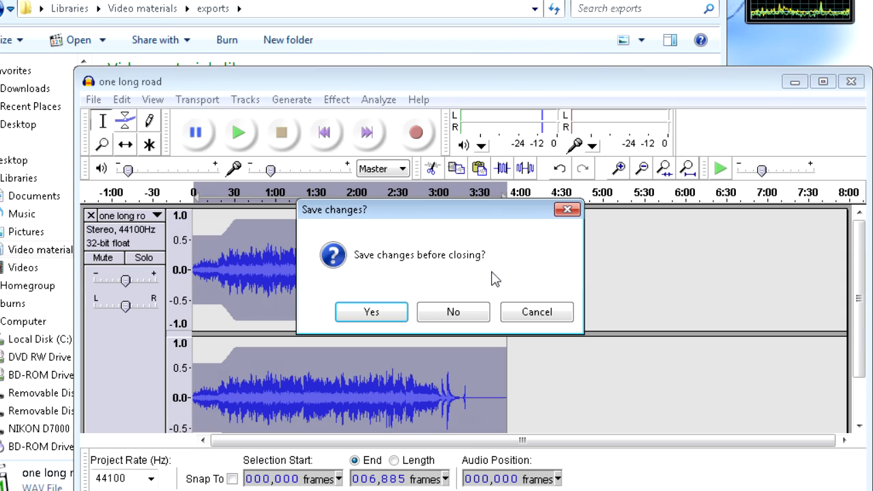
click(453, 311)
drag(250, 0, 211, 0)
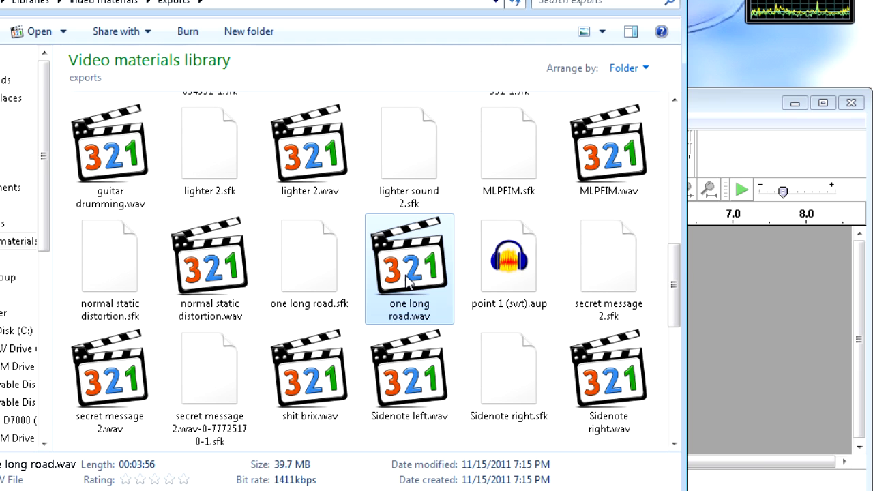
drag(411, 283, 740, 379)
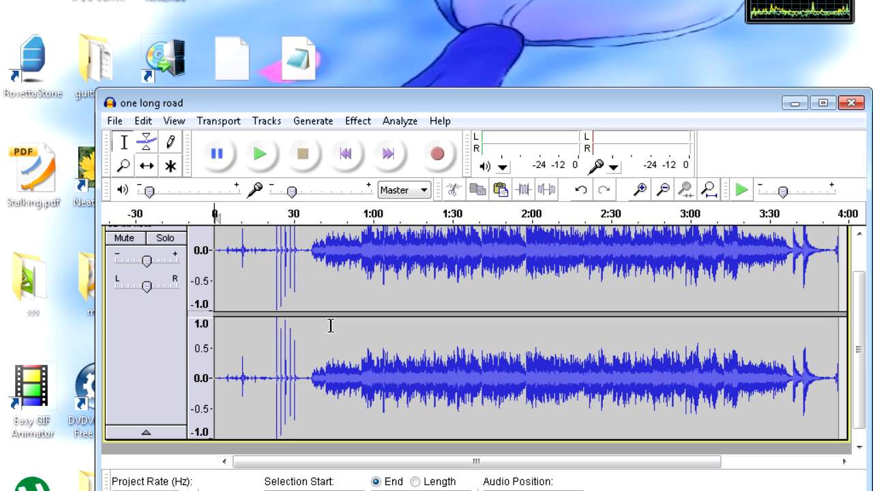
Remove about 56 seconds from the start of the track, and take out about 31 seconds more from the new start.
drag(362, 350, 150, 352)
key(Delete)
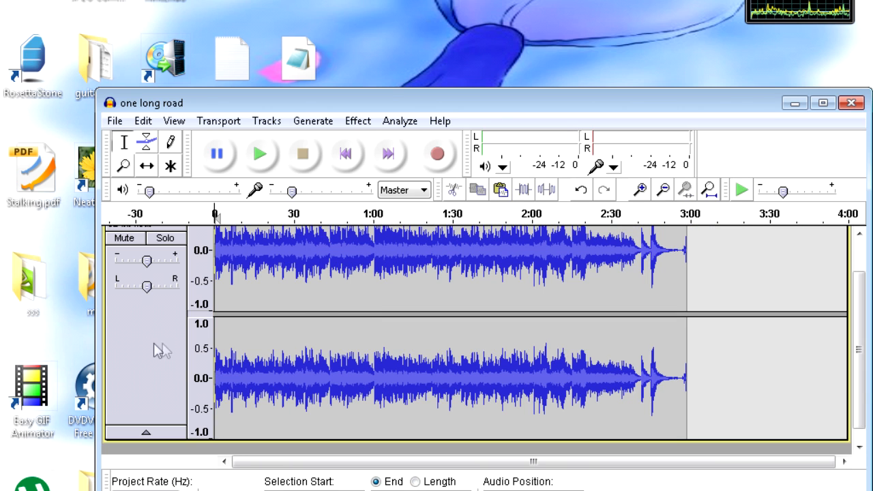
drag(296, 260, 144, 273)
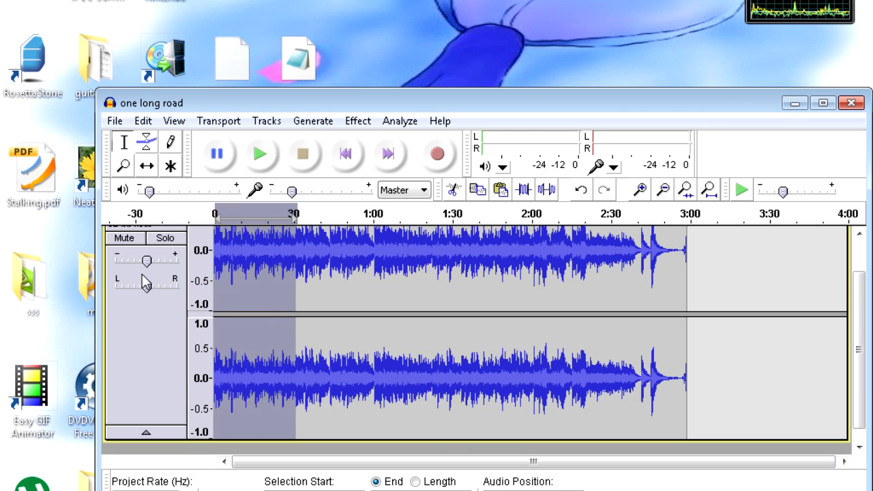
key(Delete)
Try to replace all remaining audio with the section of about 31 seconds just removed, and undo the replacement.
key(ctrl+a)
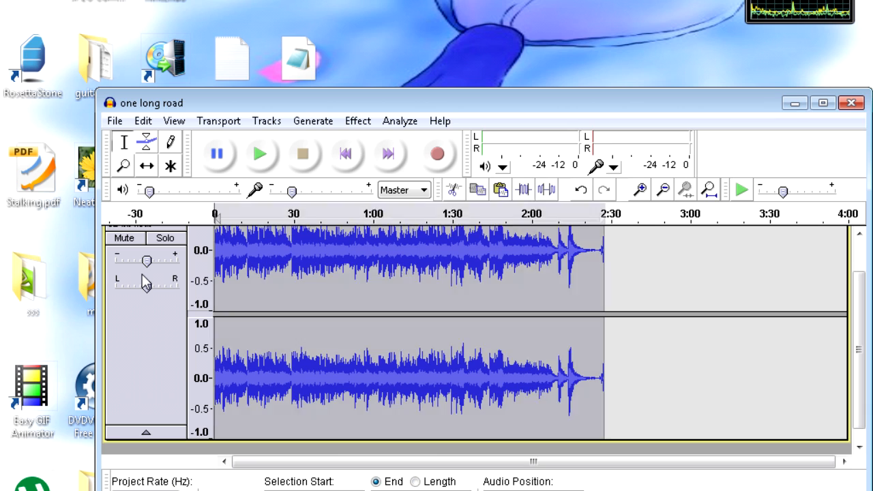
key(ctrl+a)
key(Delete)
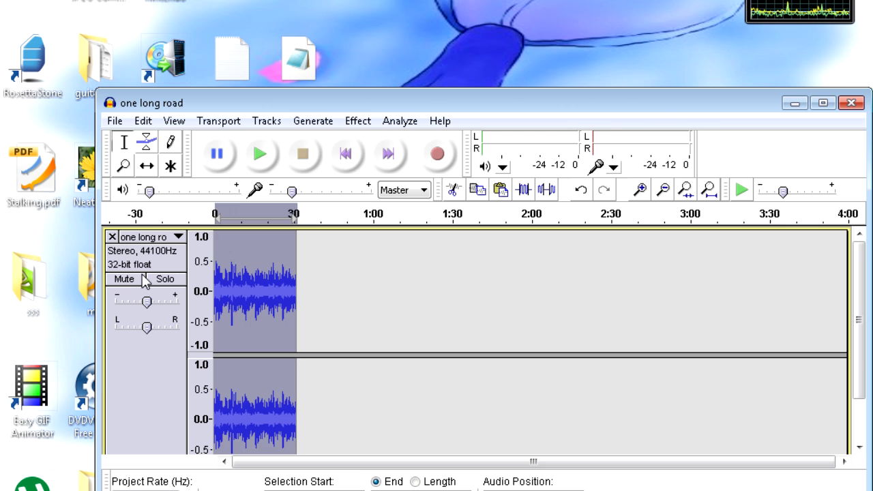
key(ctrl+z)
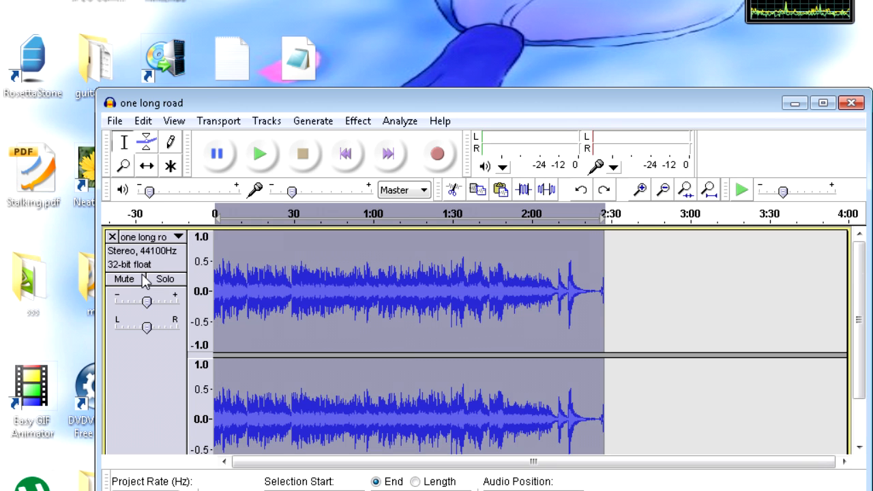
Reduce the track to its first 30 seconds or so by cutting that section, deleting the remaining audio and pasting the section back.
click(269, 239)
scroll(288, 248, down, 1)
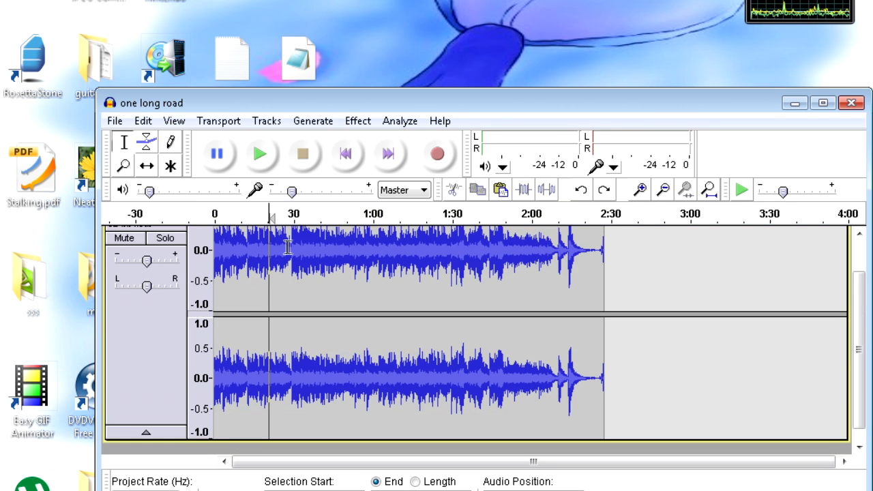
drag(292, 247, 195, 249)
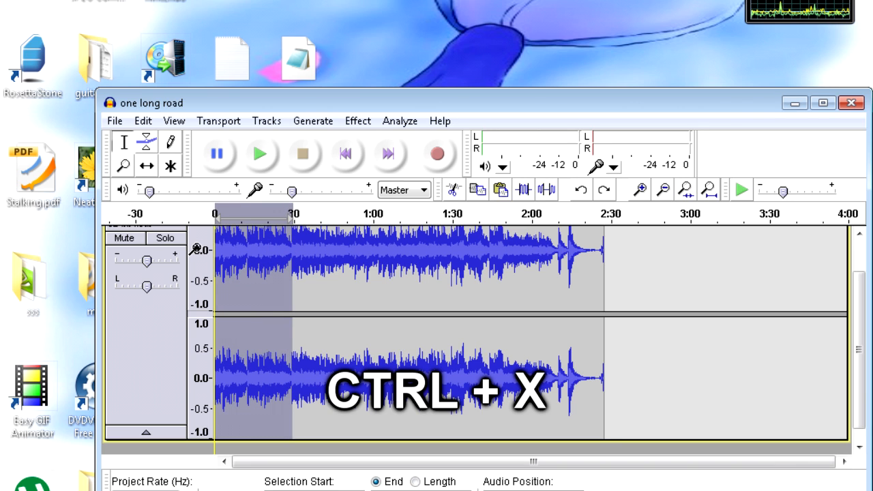
key(ctrl+x)
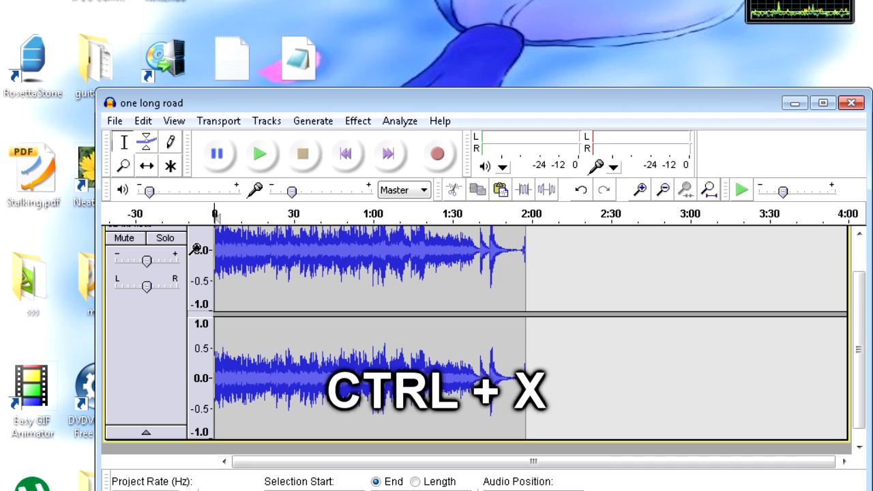
key(ctrl+a)
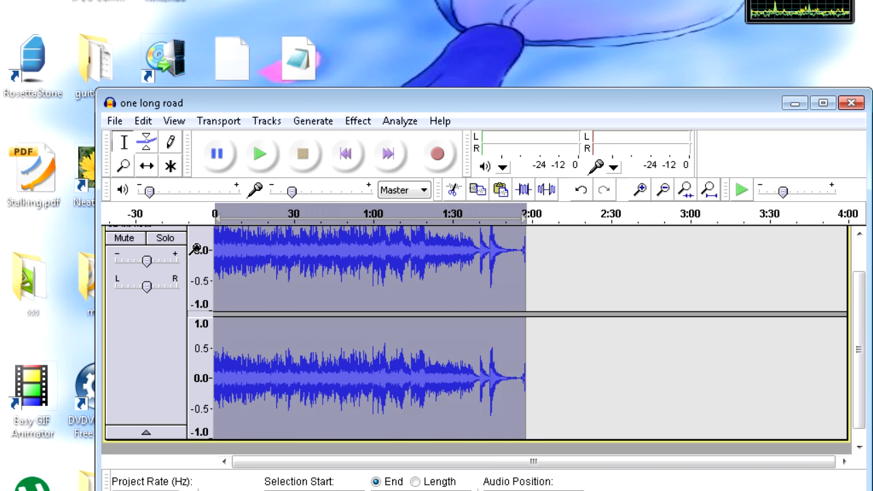
key(Delete)
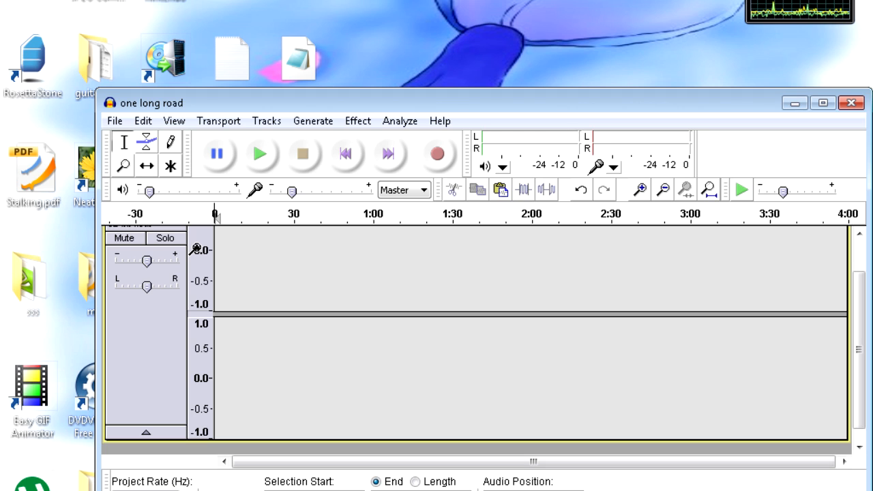
key(ctrl+v)
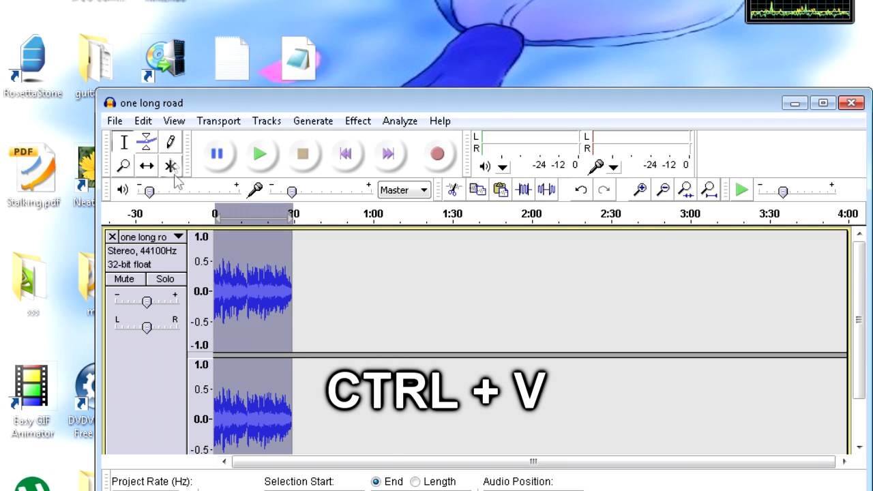
click(143, 121)
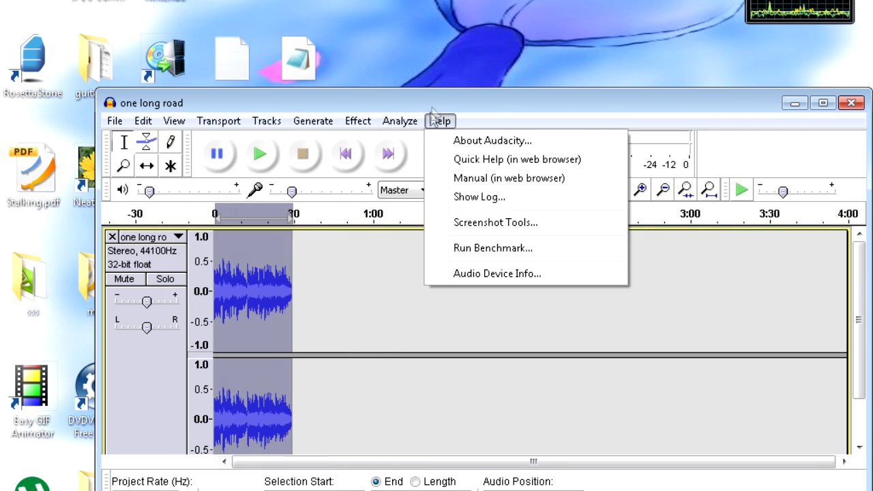
click(449, 105)
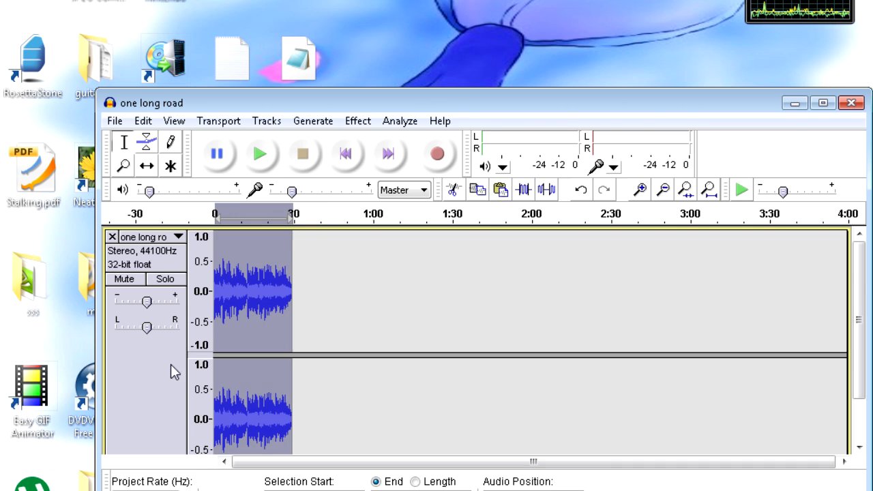
scroll(155, 372, down, 2)
scroll(181, 401, up, 2)
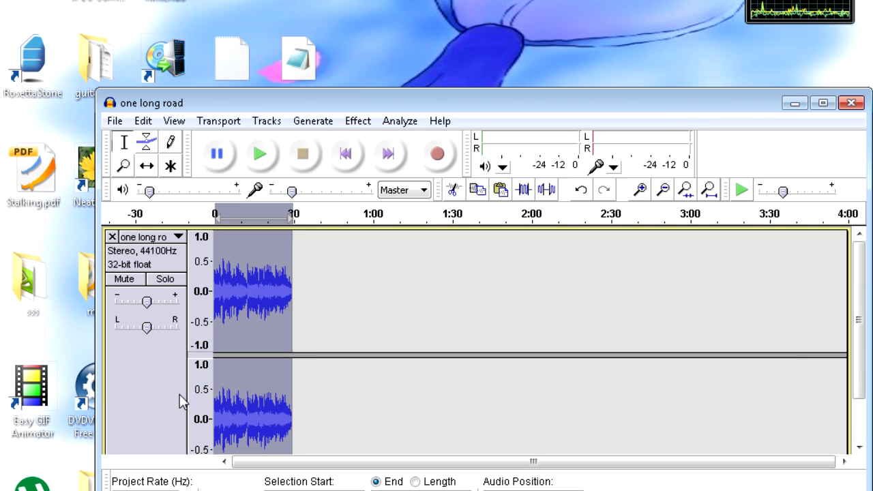
scroll(180, 394, down, 6)
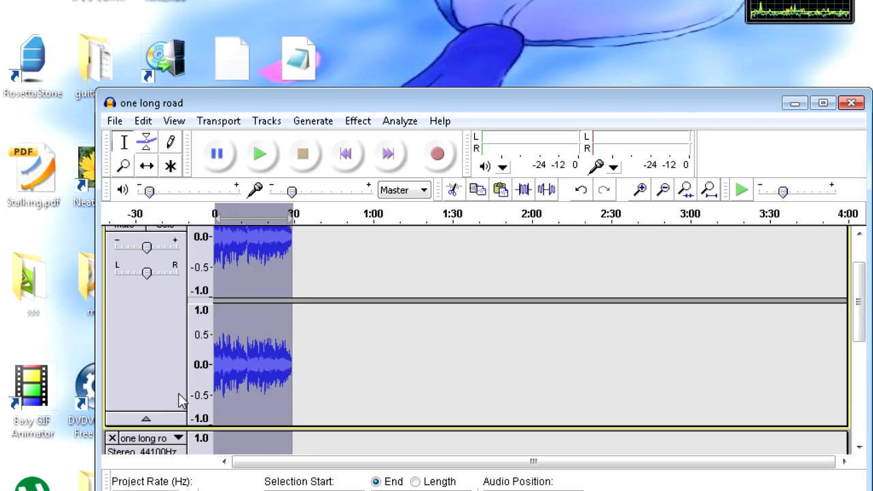
click(161, 269)
scroll(166, 272, up, 2)
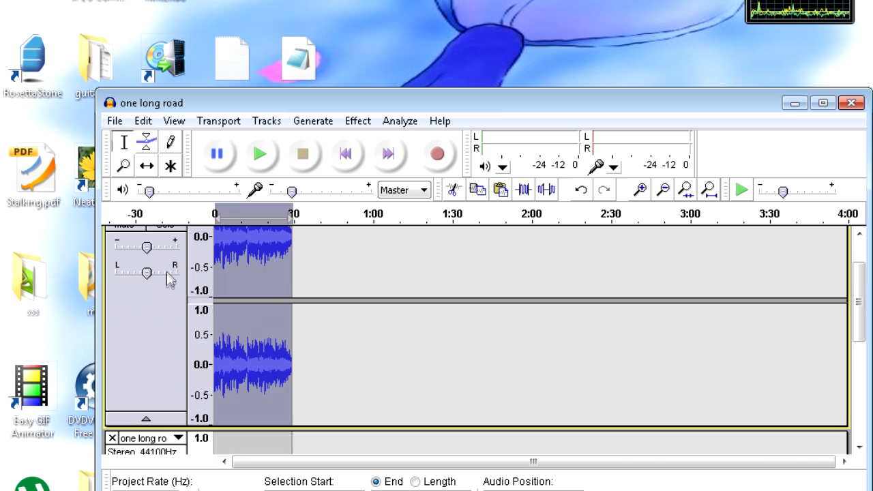
scroll(164, 300, down, 2)
scroll(161, 313, down, 1)
click(128, 316)
scroll(141, 310, up, 4)
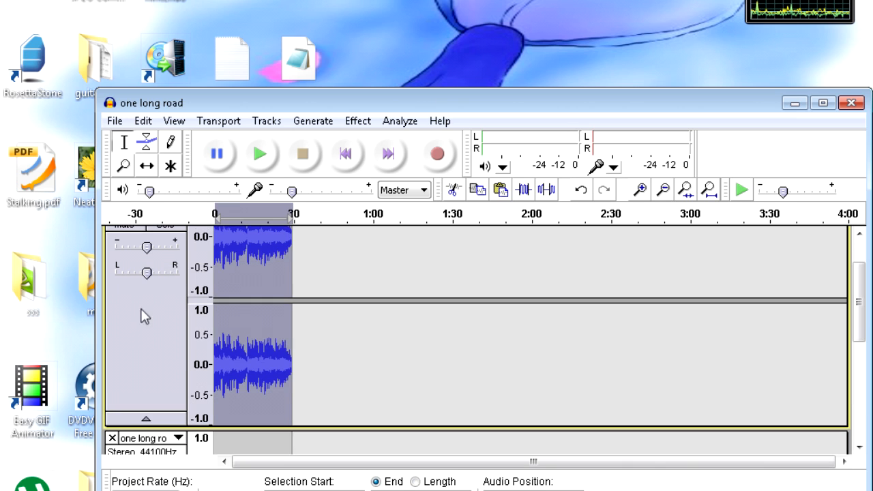
scroll(189, 330, down, 4)
scroll(188, 328, up, 4)
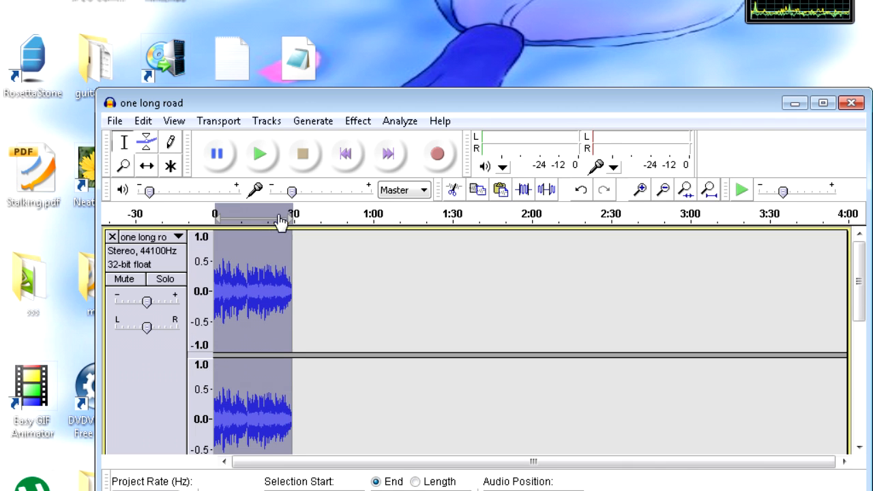
Open the Equalization effect for the selected section, switch it to Graphic EQ and view the available preset curves.
click(358, 121)
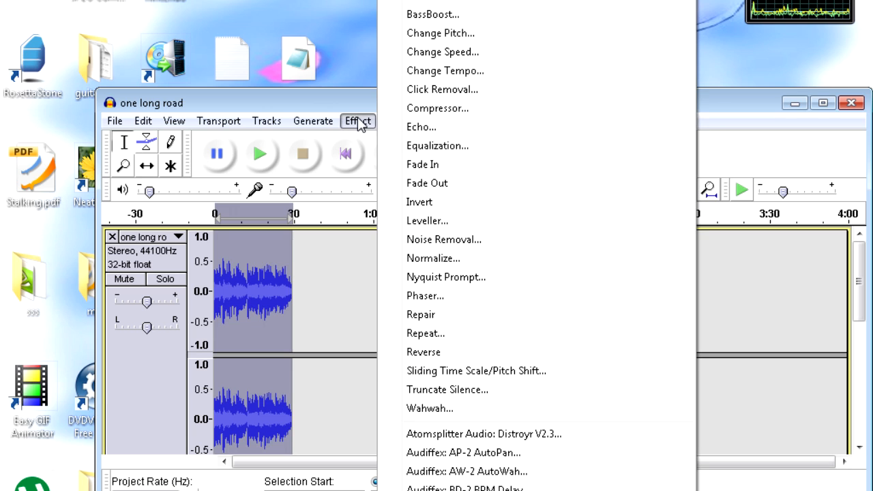
click(410, 145)
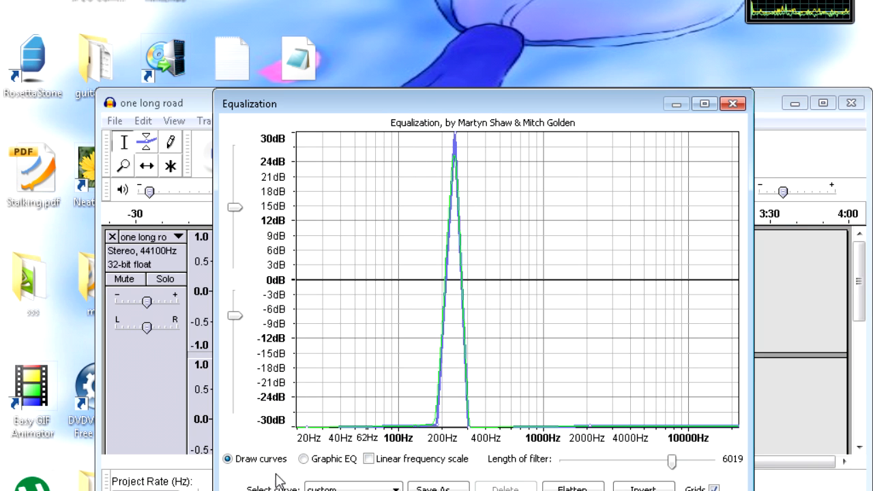
click(303, 459)
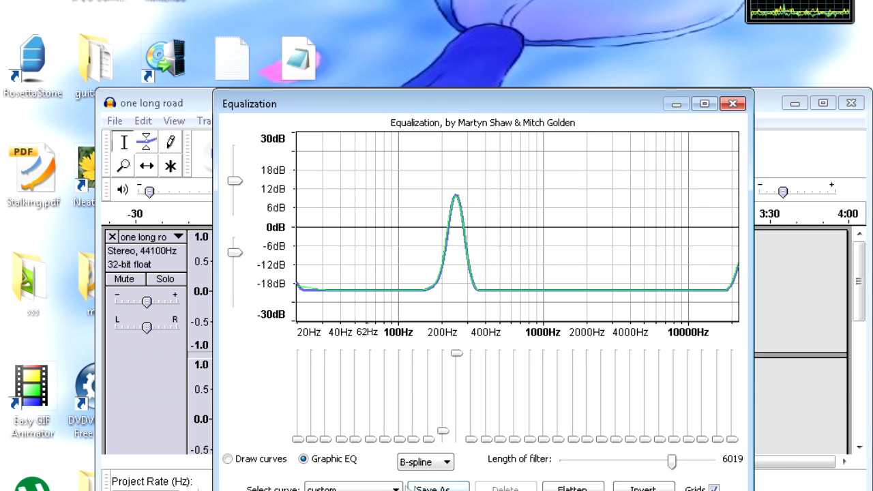
click(377, 487)
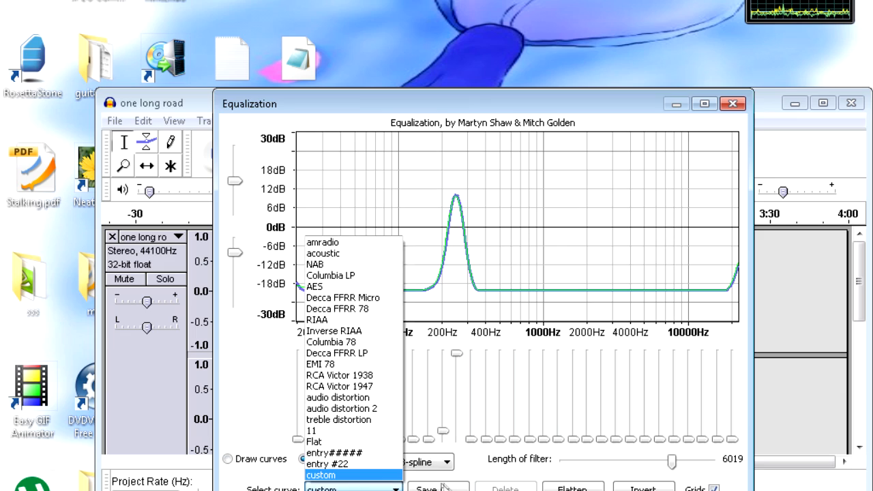
Flatten the equalization curve to 0 dB across all frequencies, and switch back to Draw curves mode.
click(580, 487)
click(580, 488)
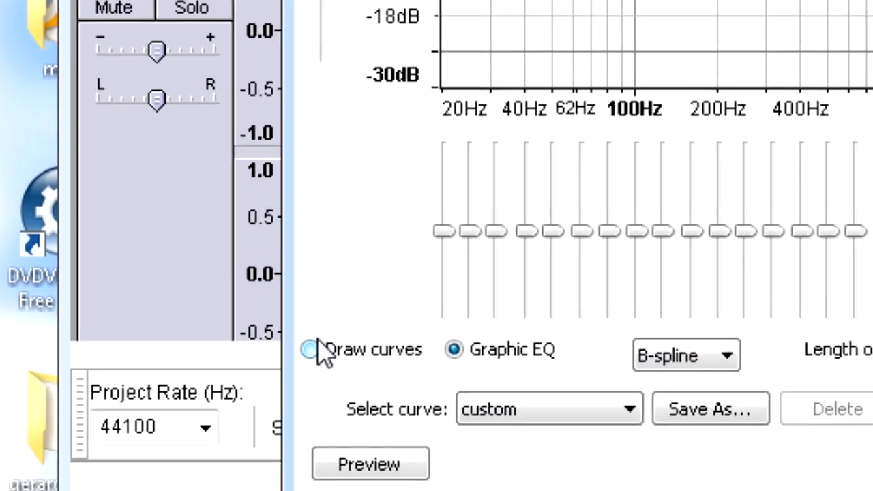
click(247, 435)
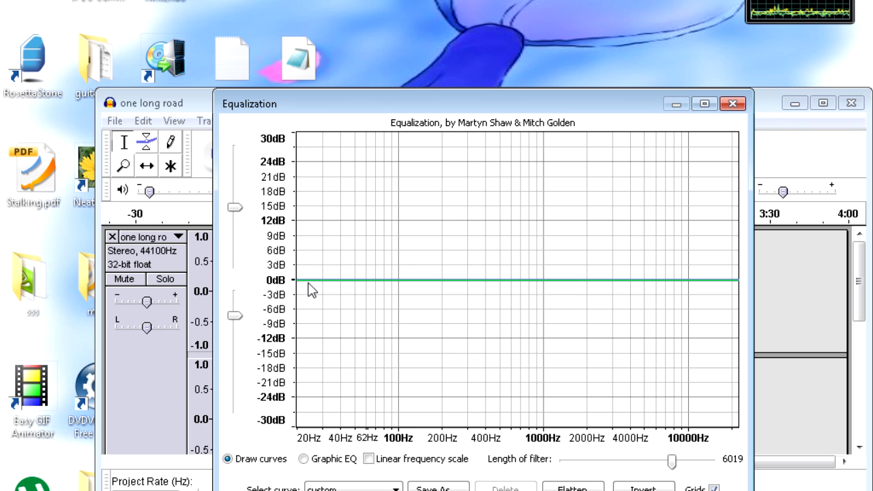
Add control points at both ends of the equalization curve and lower them to reduce all frequencies to about -30 dB.
click(306, 287)
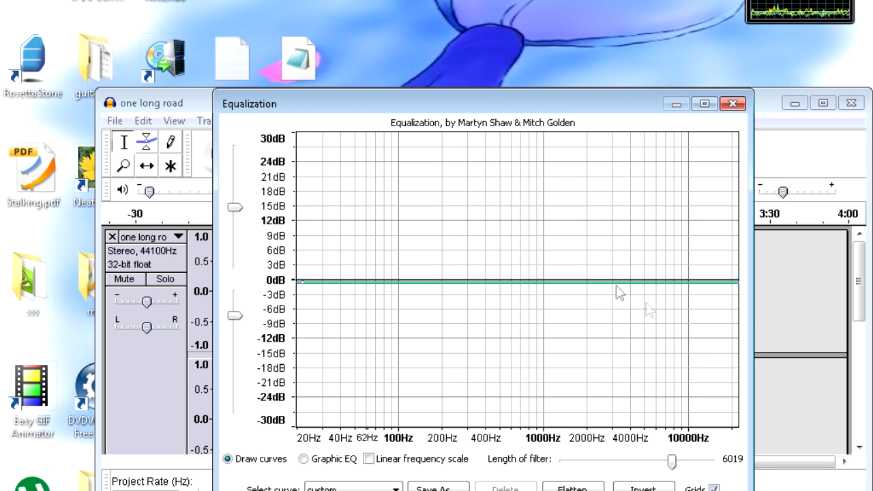
click(731, 285)
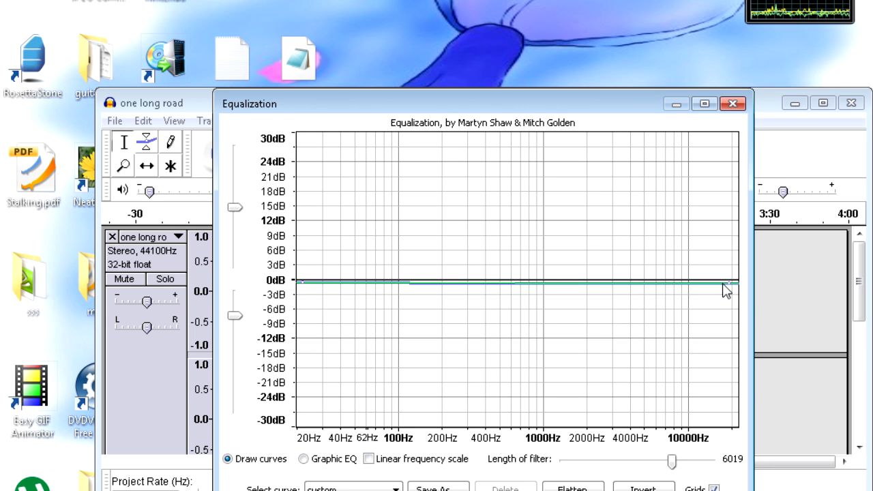
drag(307, 285, 308, 434)
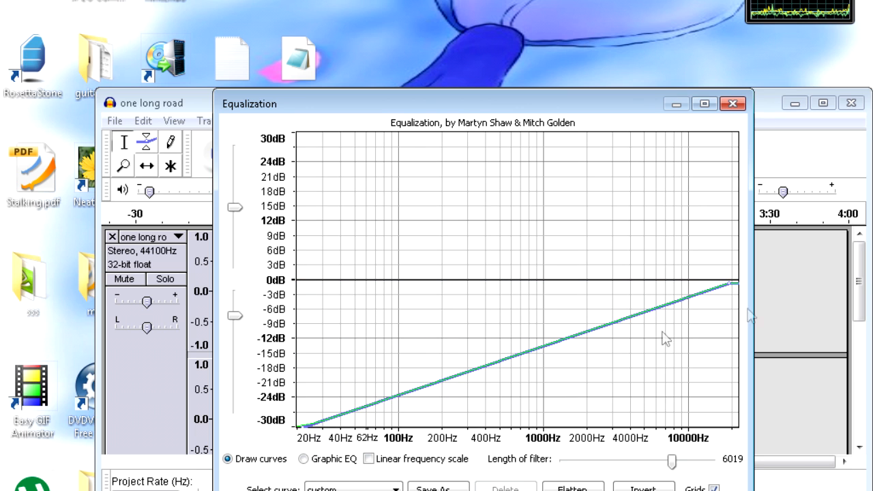
drag(734, 285, 735, 429)
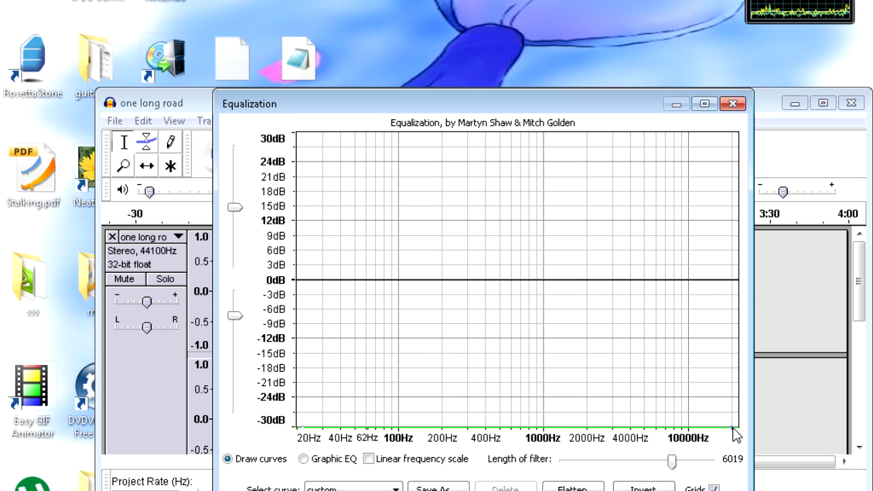
Add three neighbouring points between about 200 and 500 Hz and shape them into a narrow peak of about -18 dB near 330 Hz.
click(474, 427)
click(445, 426)
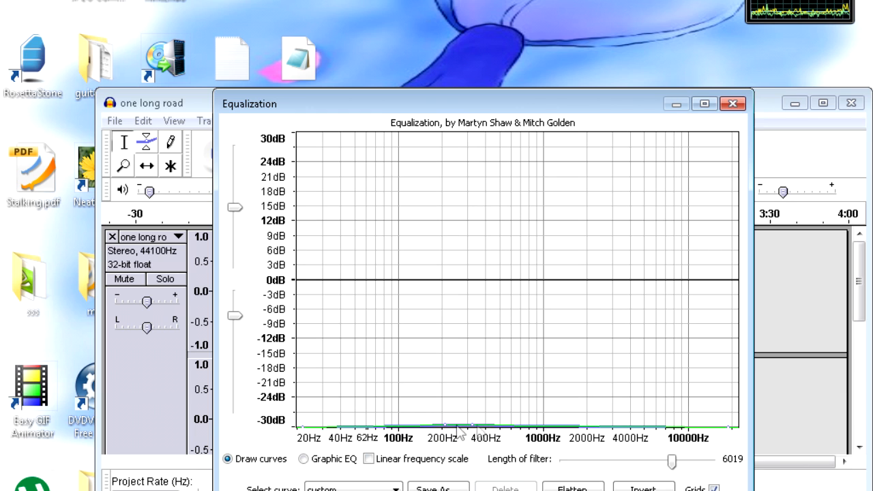
click(497, 424)
drag(474, 422, 475, 371)
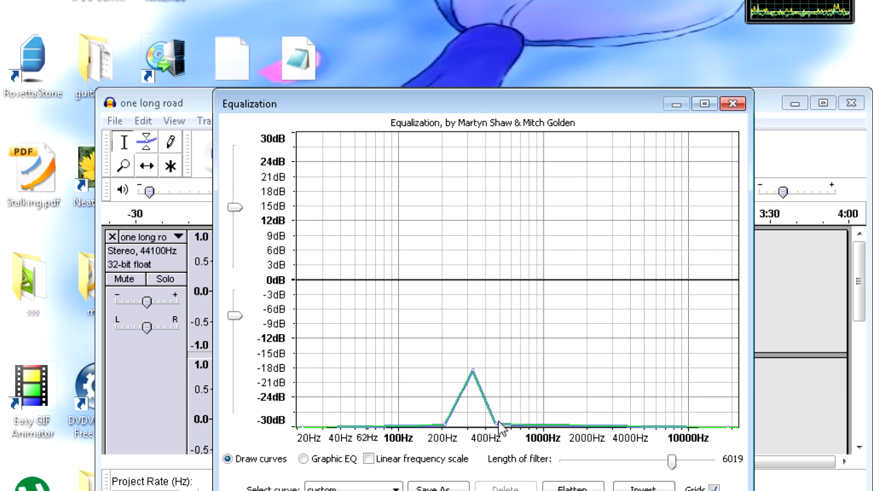
drag(497, 423, 465, 427)
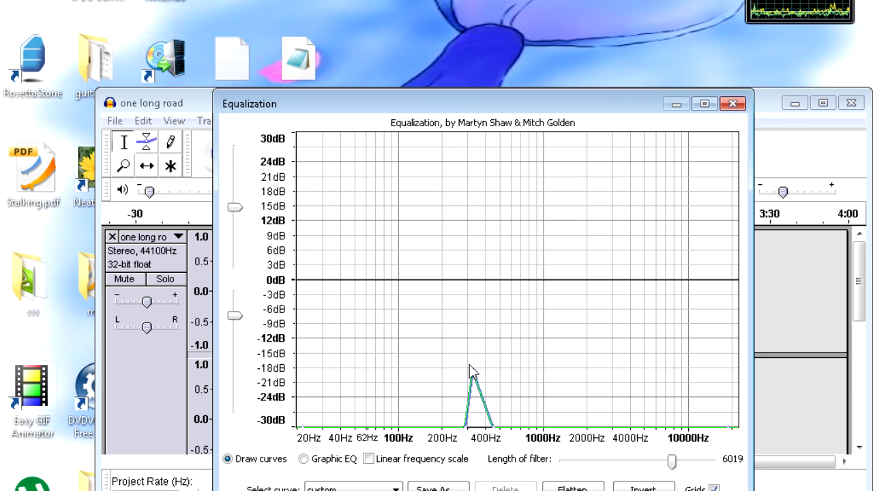
Move the peak up to about 30 dB near 1700 Hz, narrow its base to a thin spike and apply the equalization.
drag(494, 428, 563, 428)
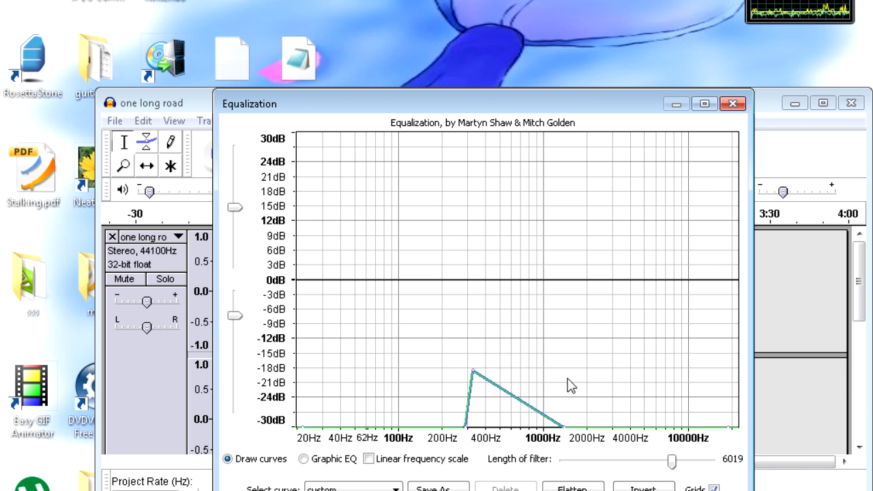
drag(472, 371, 546, 333)
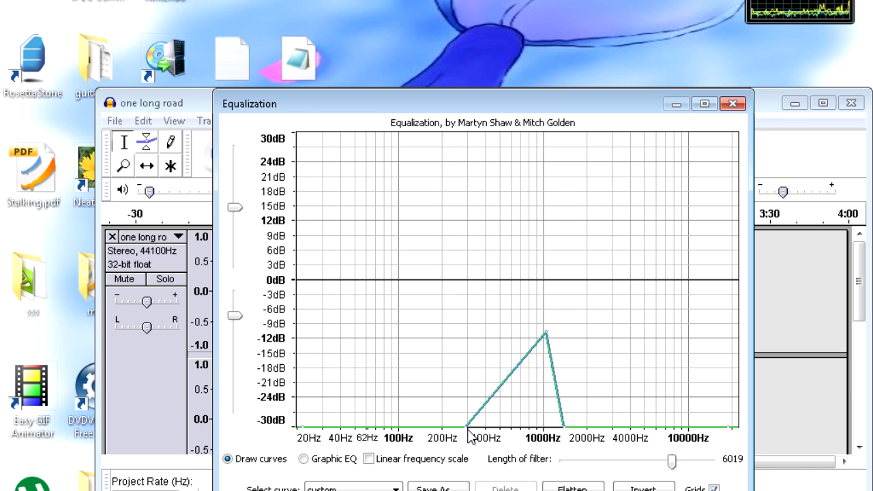
drag(468, 427, 605, 427)
drag(539, 430, 545, 427)
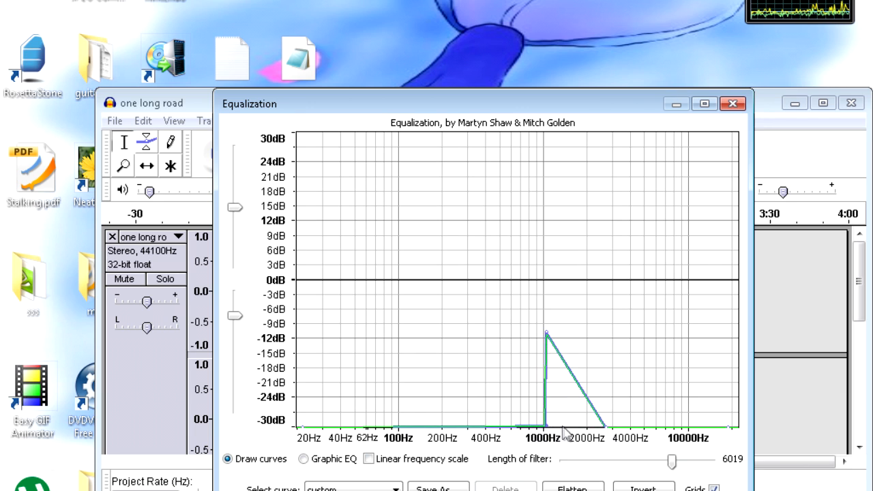
drag(545, 335, 576, 137)
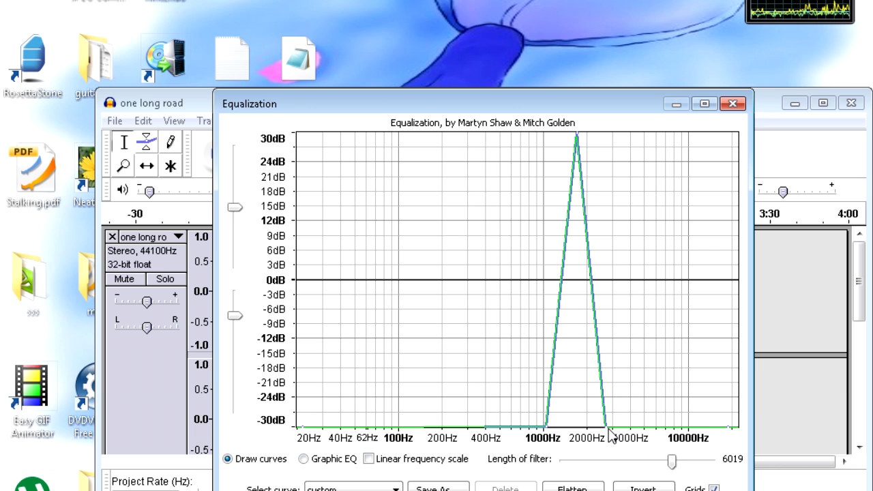
drag(607, 429, 579, 436)
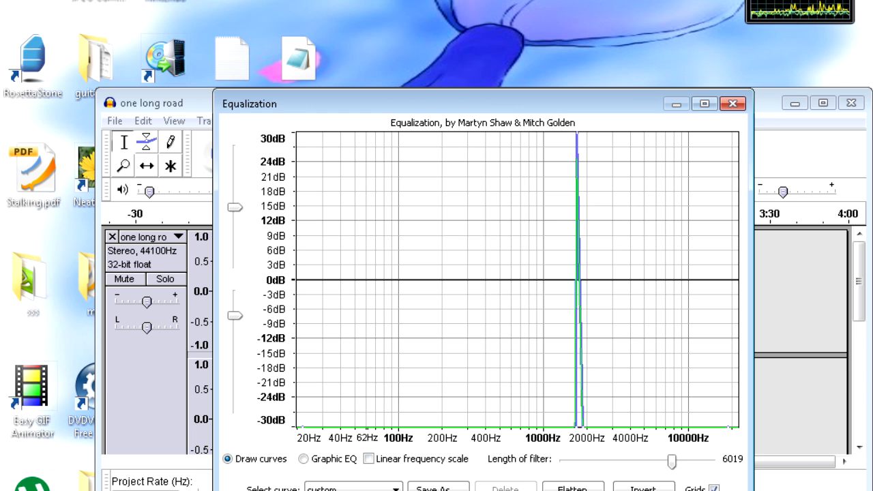
key(Return)
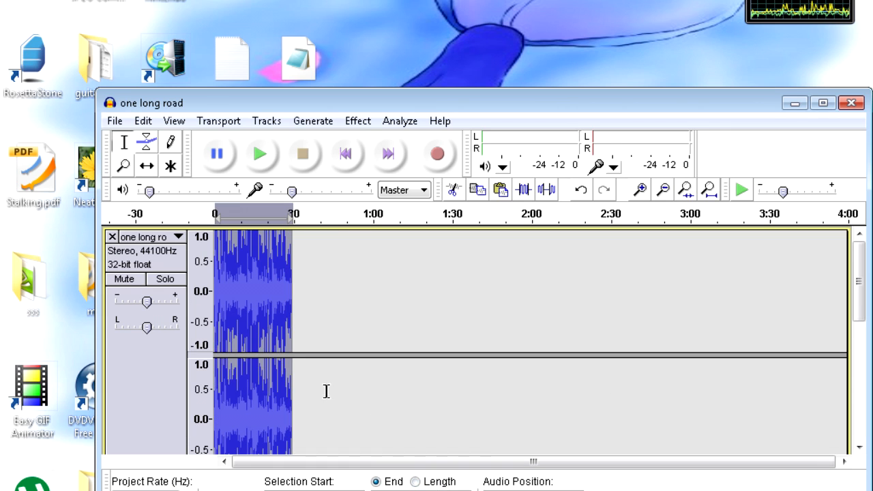
Play the first few seconds of the equalized section, stop playback and look over the tracks below.
key(space)
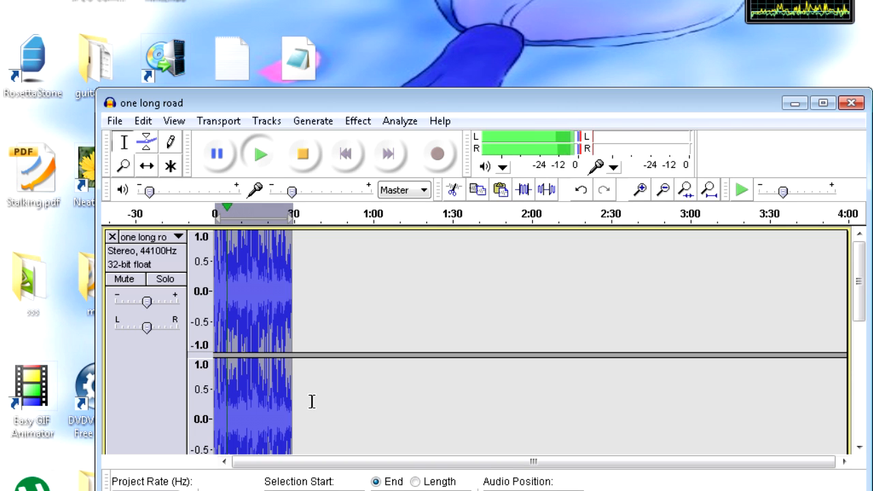
key(space)
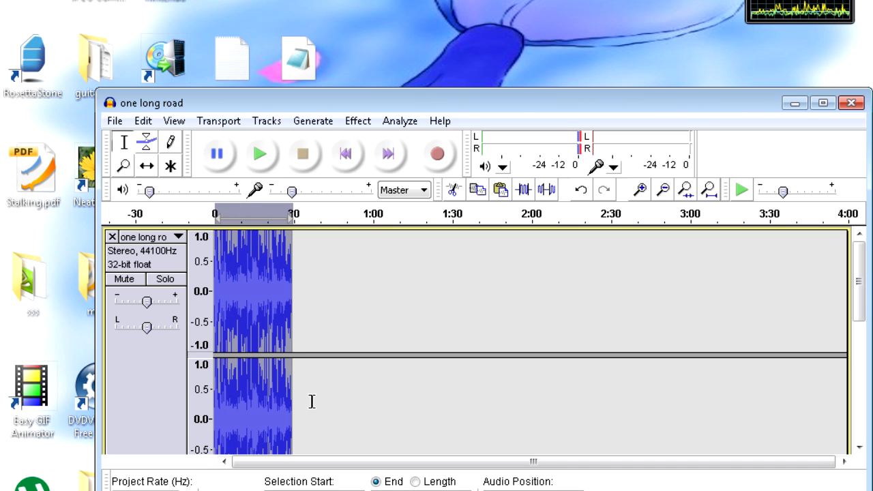
scroll(343, 413, down, 3)
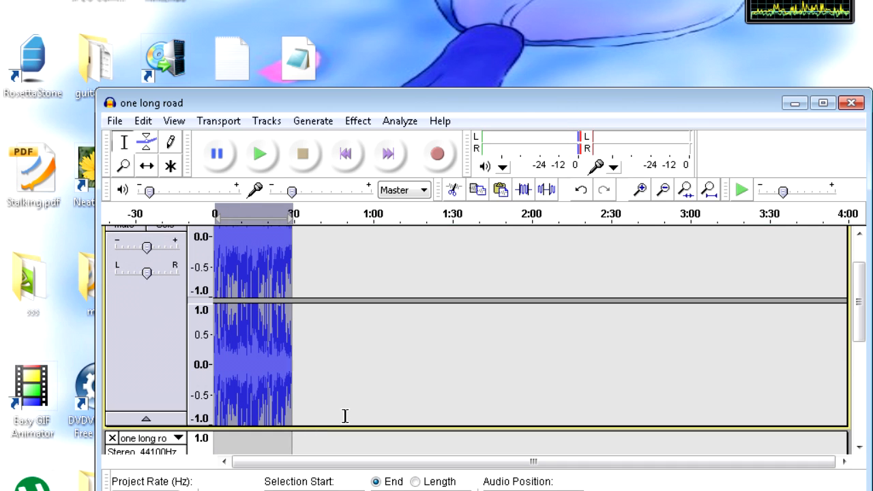
scroll(348, 415, up, 3)
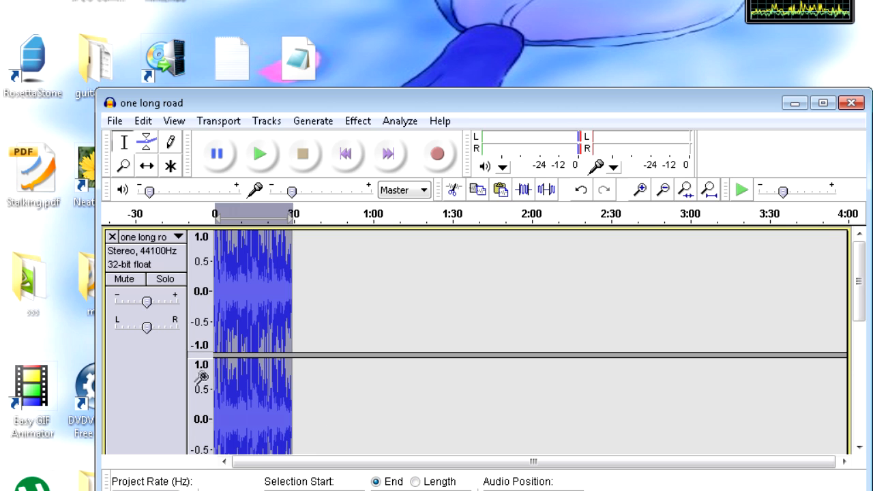
scroll(121, 298, down, 3)
scroll(119, 301, up, 3)
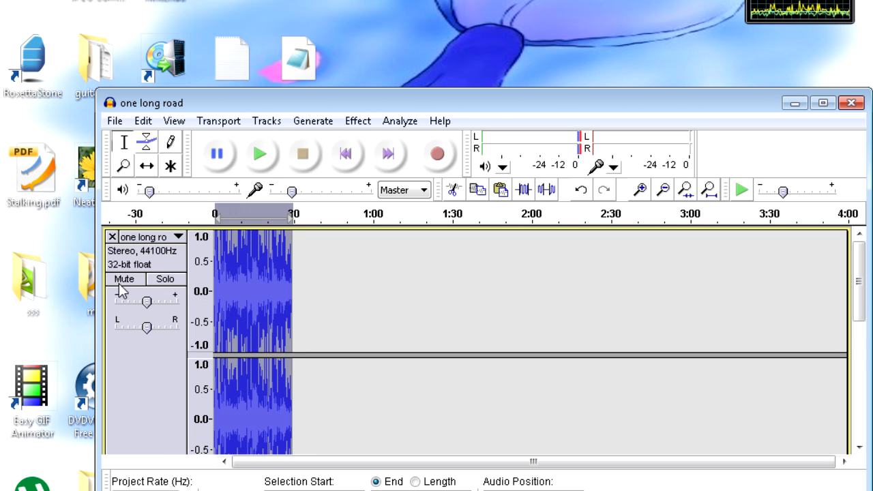
Mute the first track and unmute the second one below it.
click(119, 283)
scroll(119, 289, down, 4)
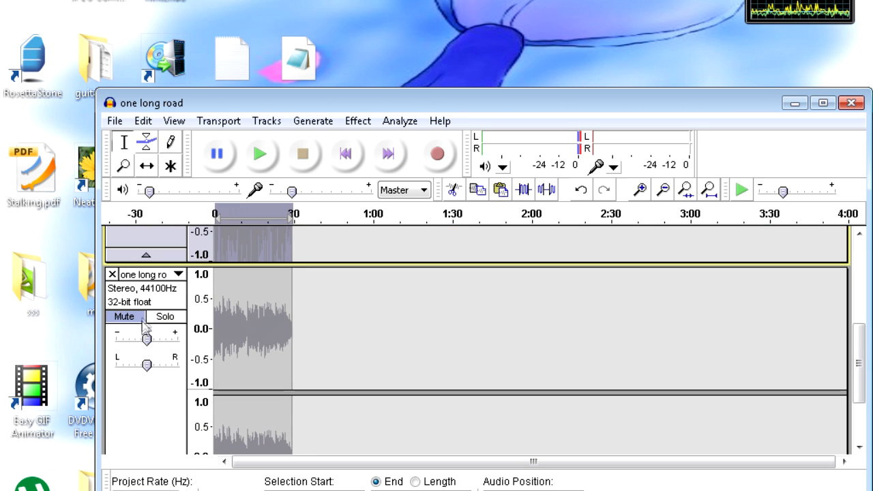
click(124, 317)
scroll(253, 334, down, 3)
scroll(249, 332, up, 2)
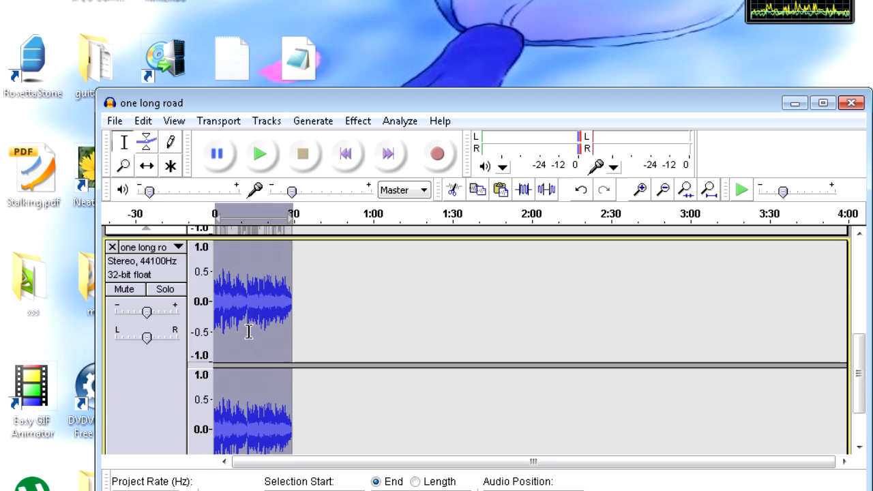
scroll(250, 304, up, 2)
scroll(247, 307, down, 2)
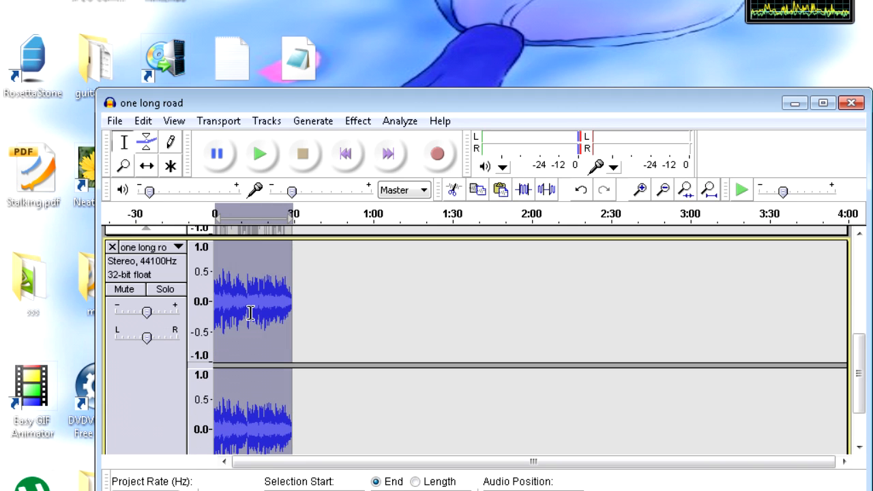
Apply Equalization to the second track's selection with the narrow 30 dB peak moved to about 350 Hz, keeping other frequencies at -30 dB.
click(359, 121)
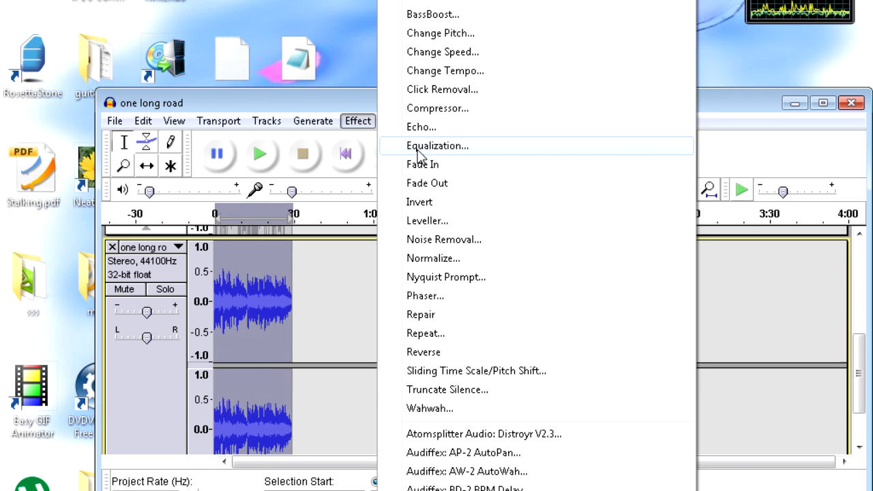
click(419, 143)
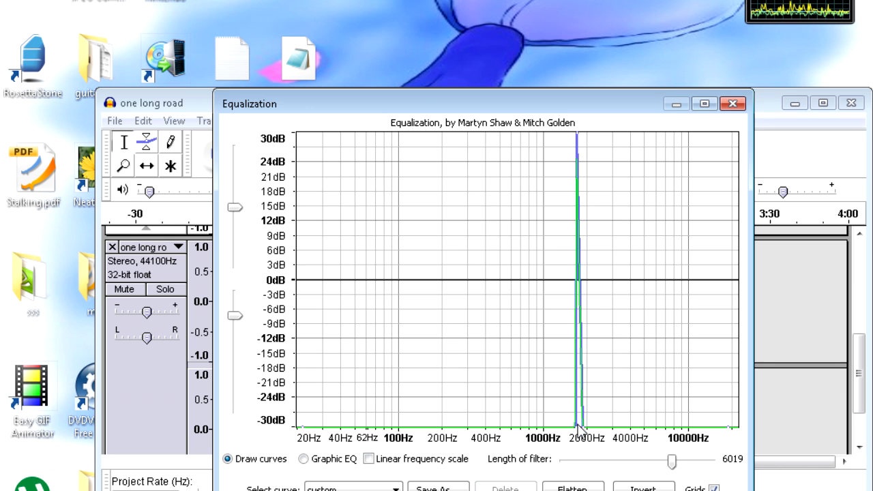
drag(579, 428, 436, 442)
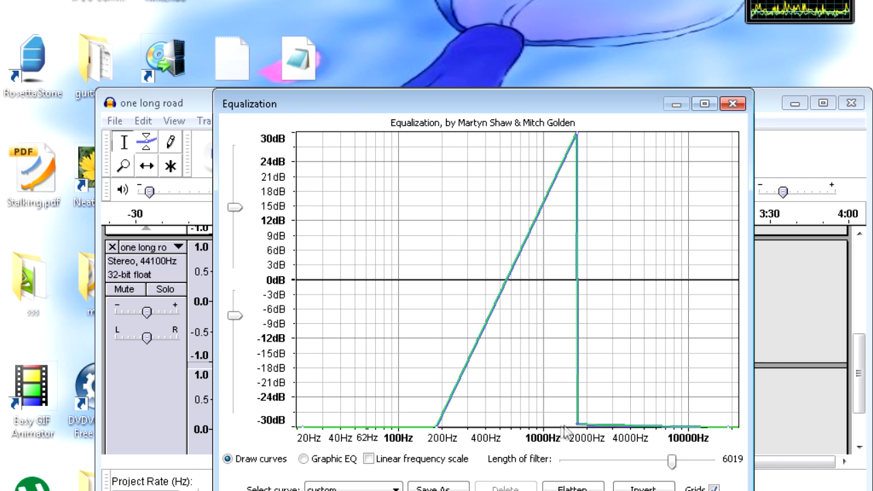
drag(566, 430, 454, 426)
drag(576, 136, 477, 136)
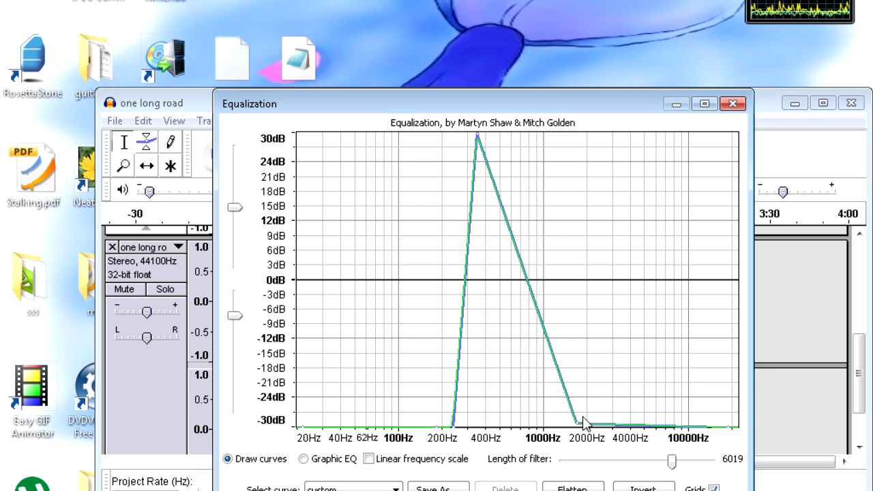
drag(578, 426, 470, 433)
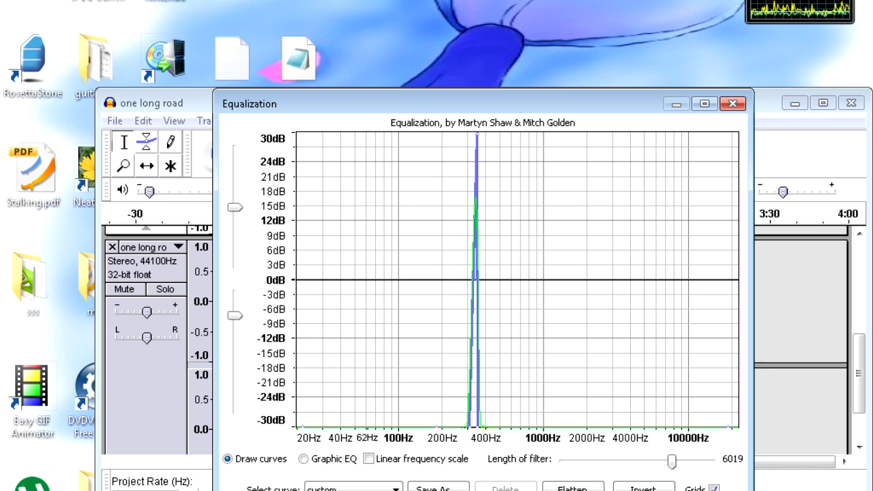
click(249, 490)
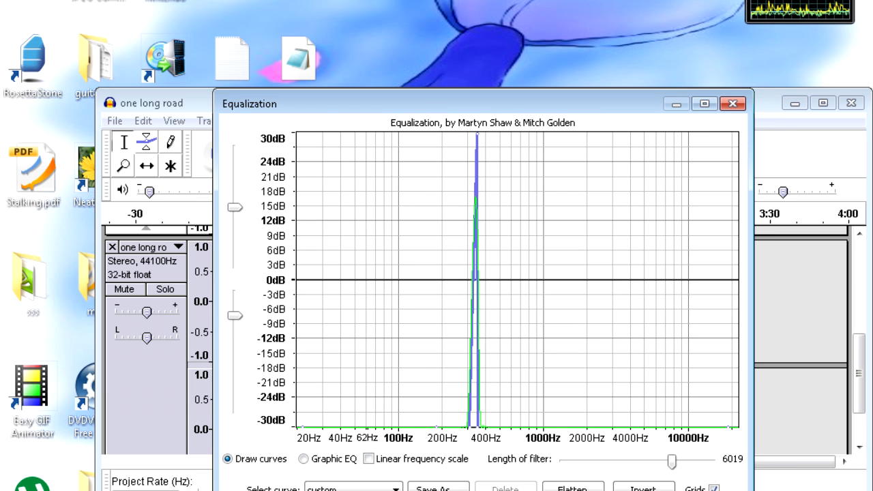
key(Return)
Look over the equalized waveforms, play the newly equalized second track with the first one muted, and stop playback.
scroll(151, 334, down, 1)
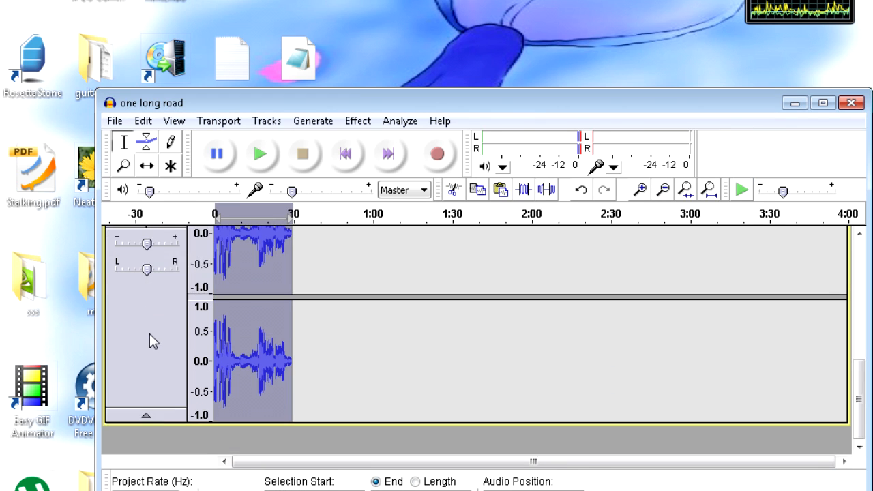
scroll(149, 334, up, 1)
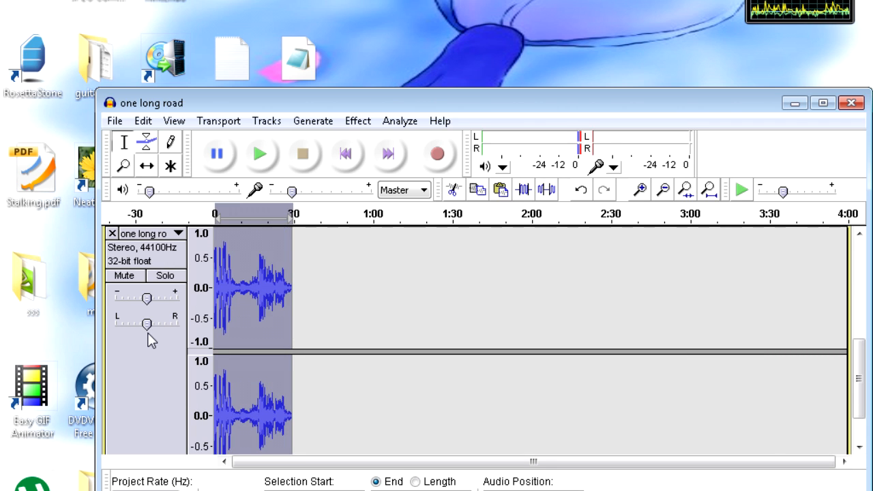
scroll(147, 333, up, 3)
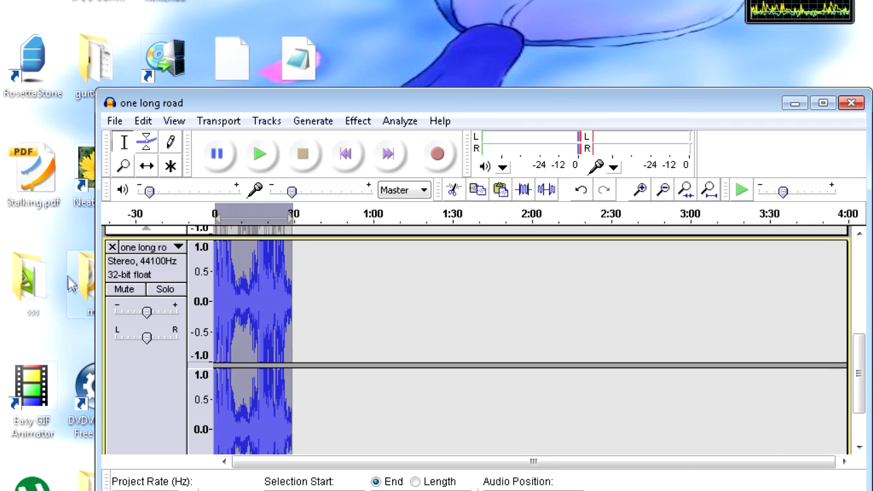
key(space)
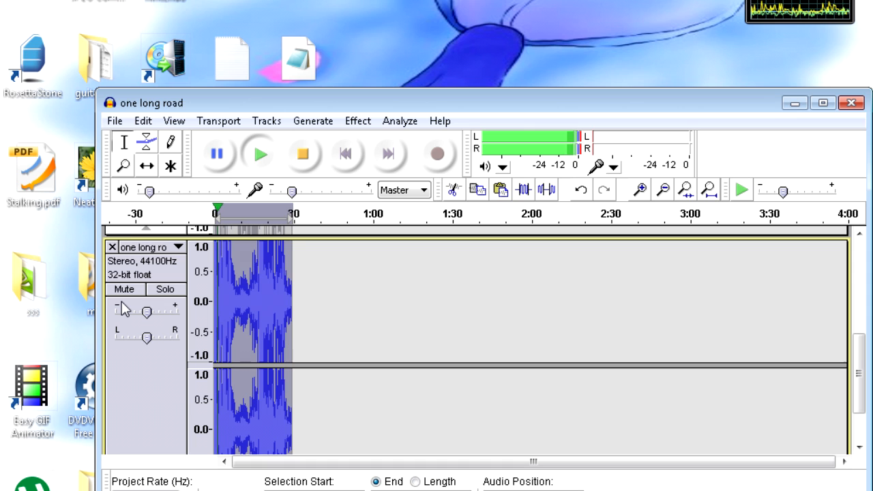
key(space)
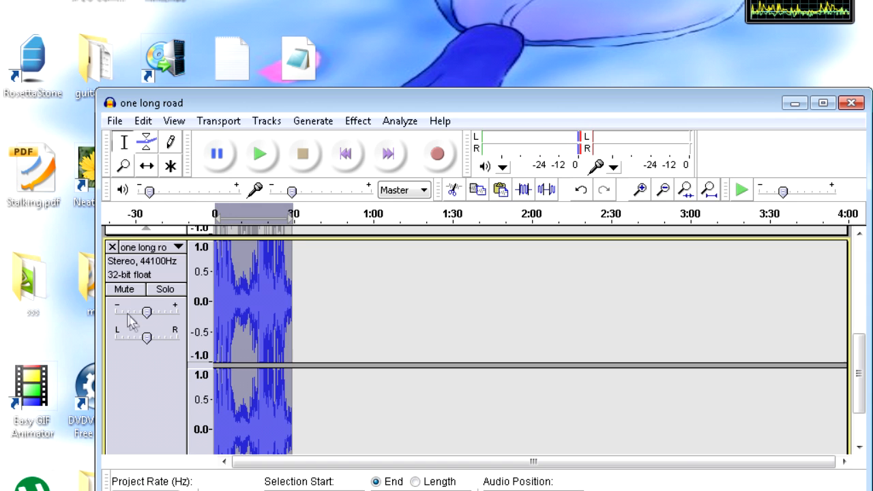
Unmute the first track, play it for a few seconds together with the second track, and stop playback.
scroll(133, 327, up, 2)
scroll(133, 330, up, 5)
click(124, 279)
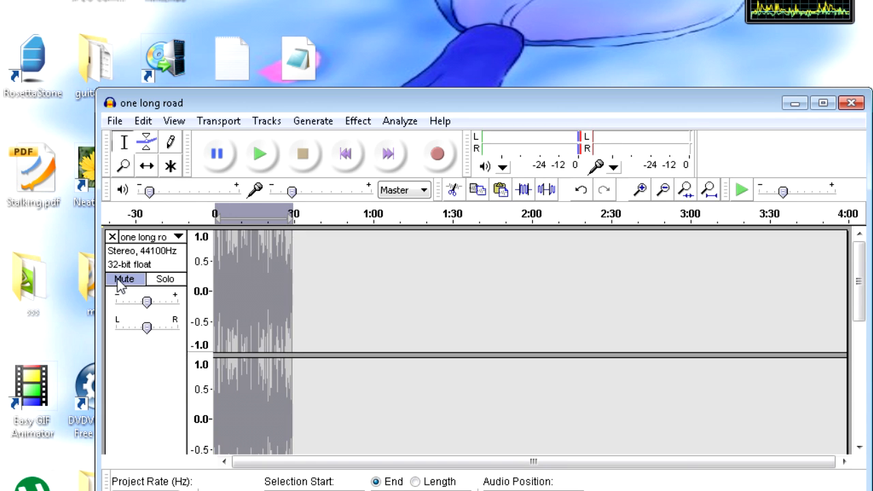
scroll(124, 293, down, 3)
scroll(125, 293, down, 2)
key(space)
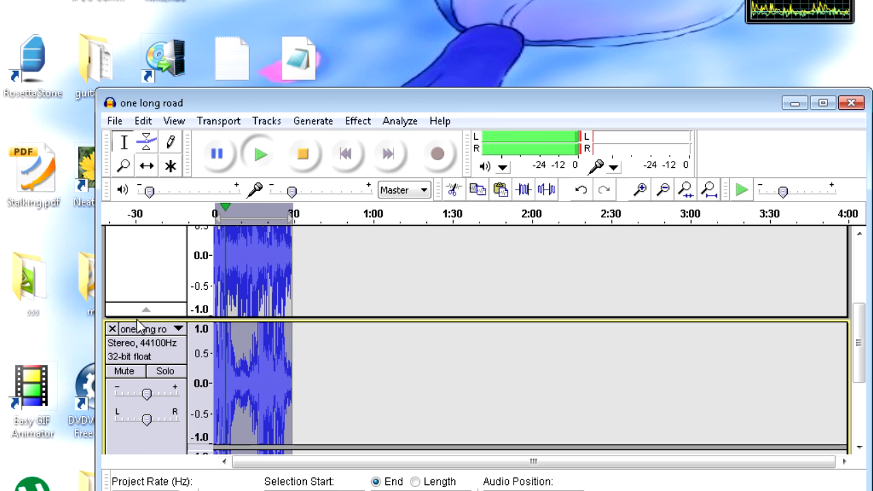
key(space)
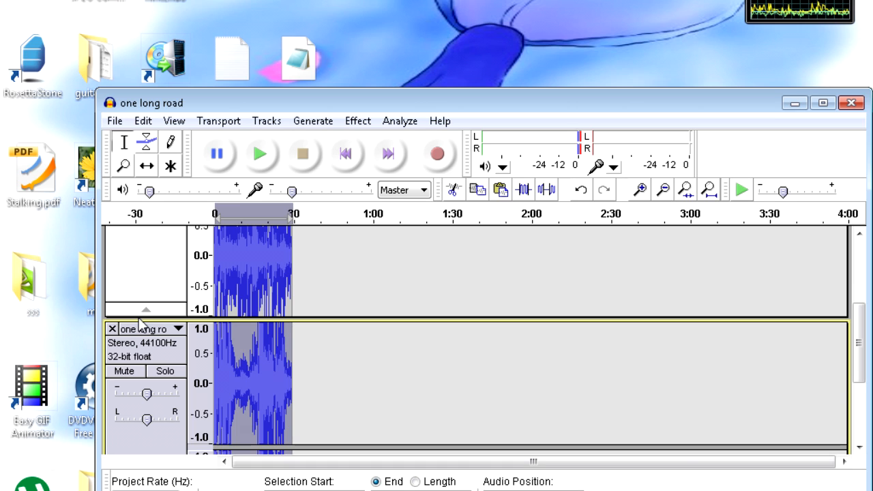
Lower the second track's gain slightly.
scroll(140, 320, down, 3)
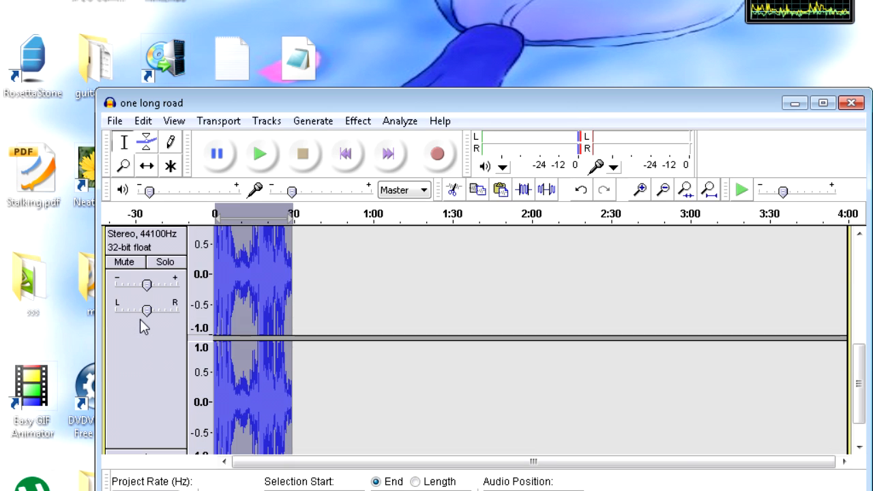
scroll(140, 319, up, 1)
scroll(140, 319, up, 3)
scroll(145, 317, down, 5)
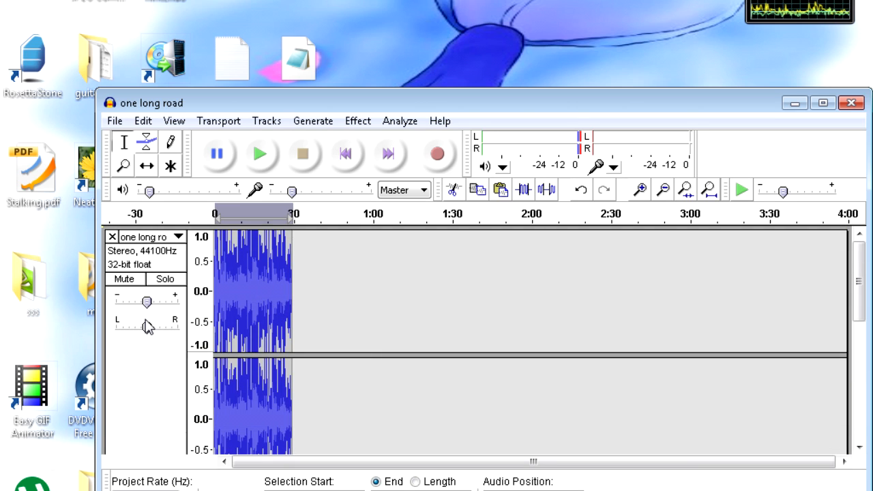
scroll(144, 321, down, 5)
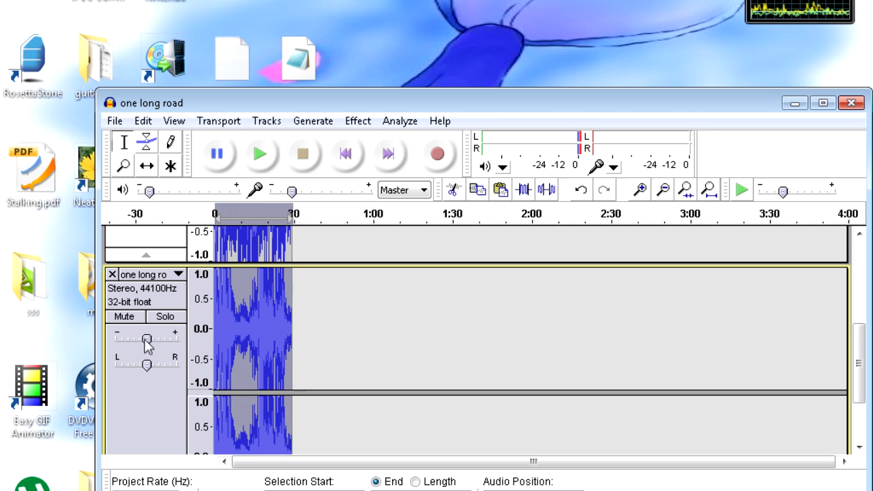
mouse_move(148, 346)
drag(146, 345, 140, 345)
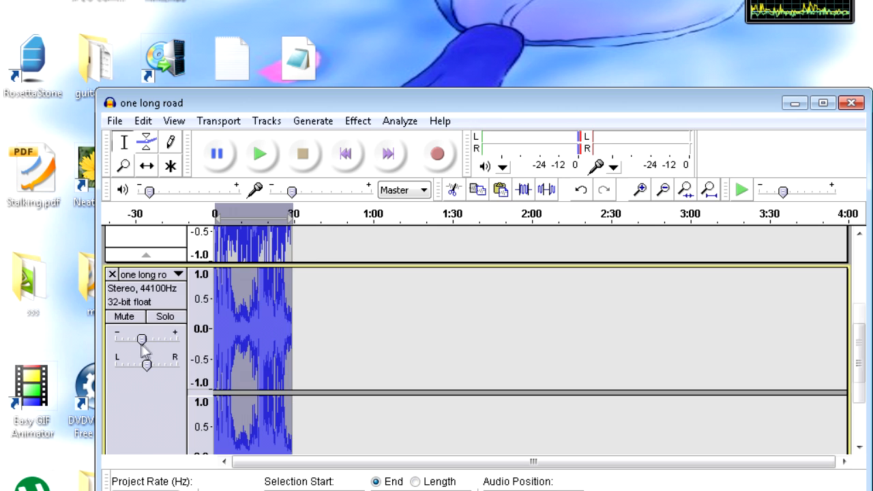
Nudge the first track's gain slightly, play both tracks together for a moment, and stop playback.
scroll(144, 351, up, 5)
mouse_move(148, 305)
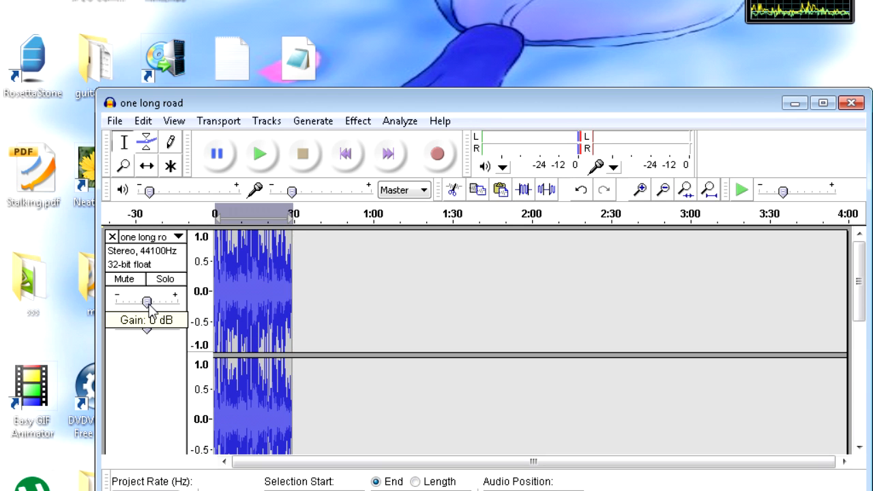
drag(149, 308, 147, 308)
scroll(150, 312, down, 3)
key(space)
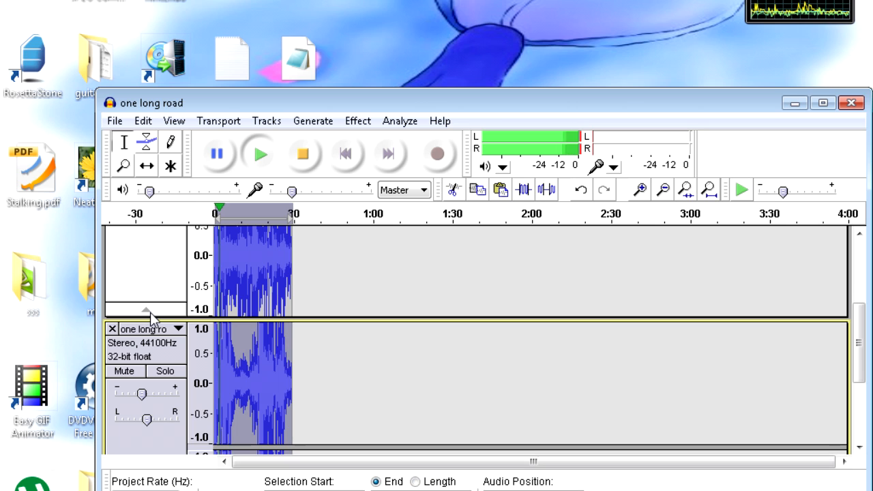
key(space)
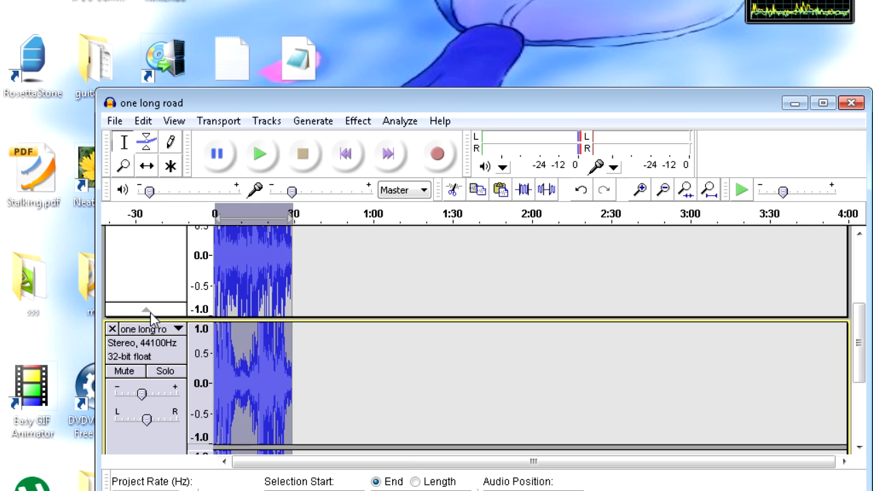
Select the first track's audio and mute the second track below it.
scroll(150, 312, up, 4)
scroll(251, 319, down, 1)
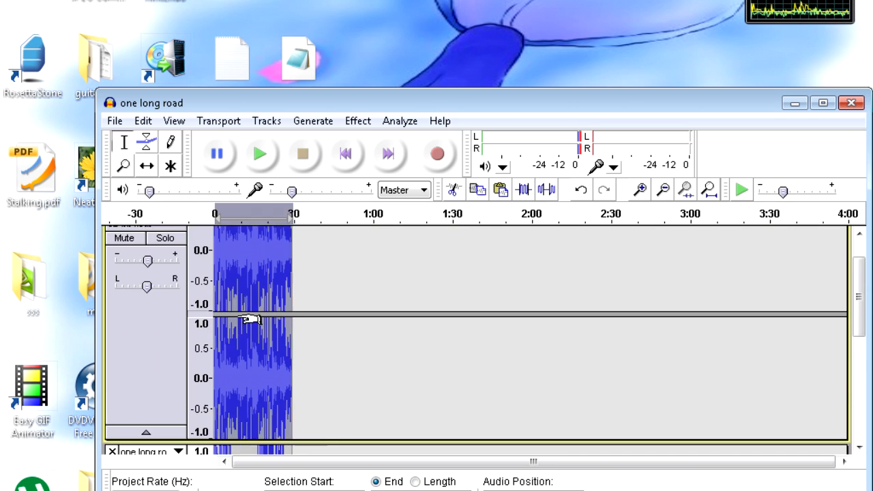
scroll(235, 312, up, 1)
scroll(236, 312, down, 3)
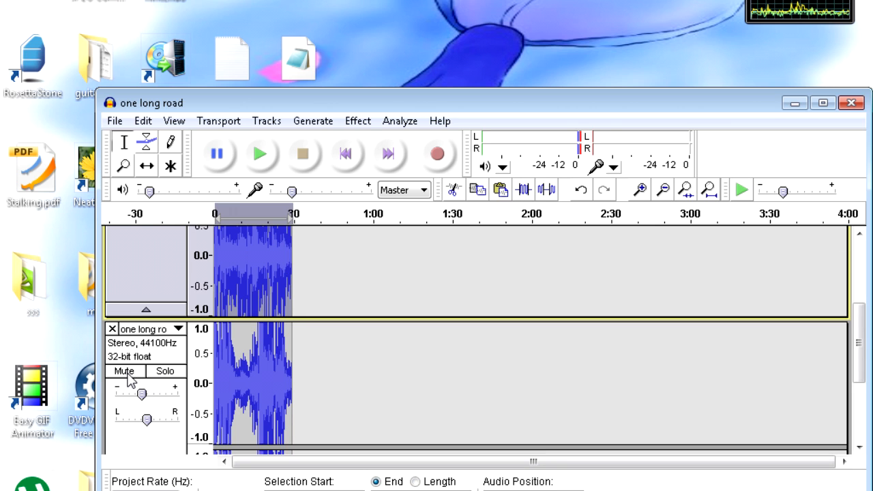
click(129, 373)
scroll(162, 365, up, 1)
scroll(218, 332, up, 1)
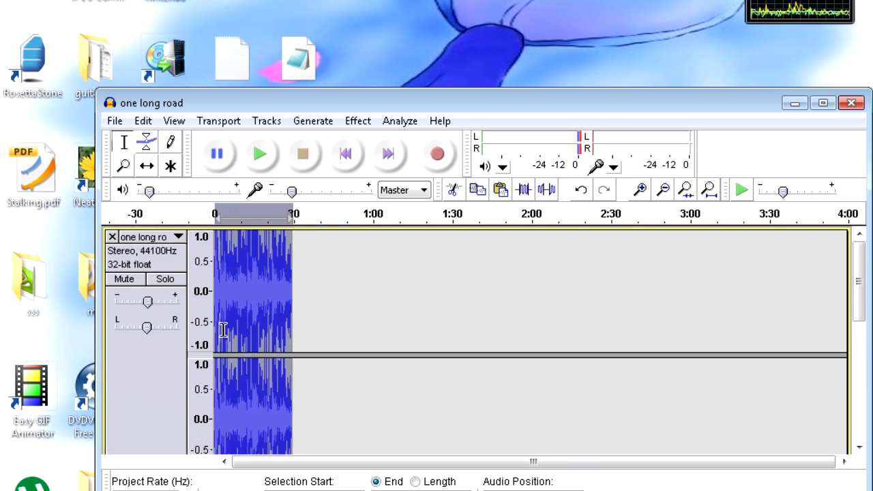
Apply the Atomsplitter Audio Distroyr V2.3 effect to the first track with the Crush knob raised, previewing it beforehand.
click(357, 123)
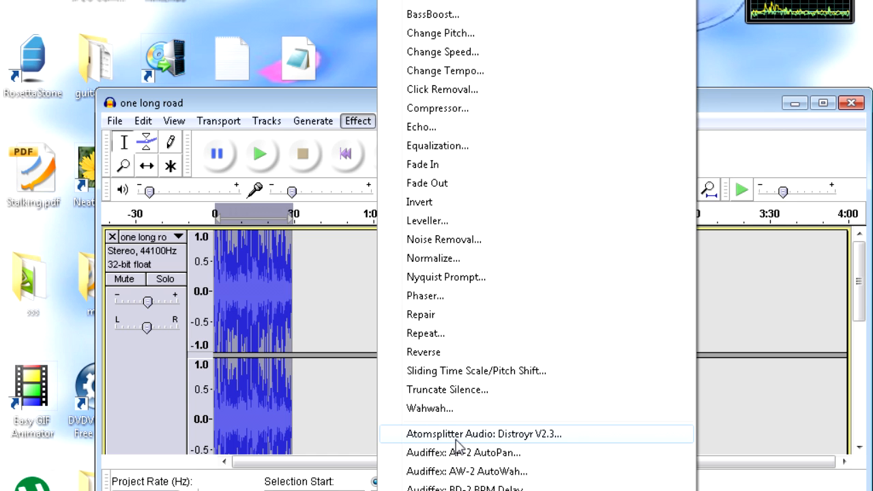
click(456, 437)
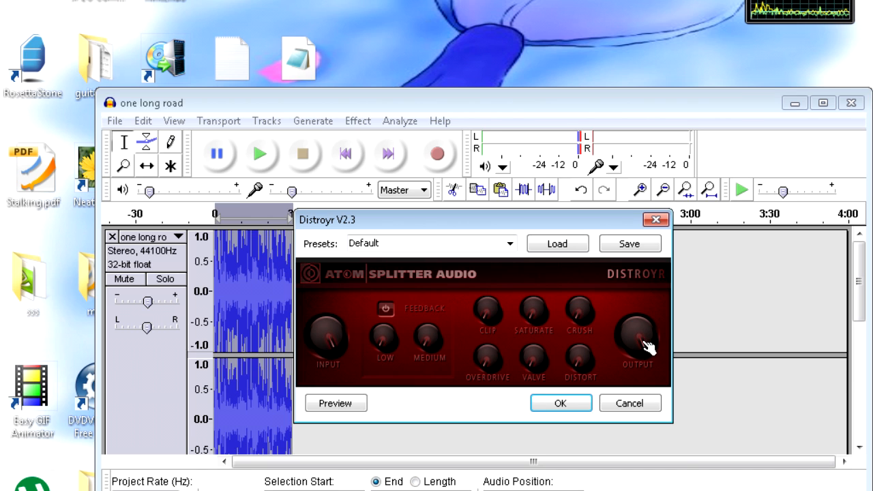
drag(644, 342, 644, 351)
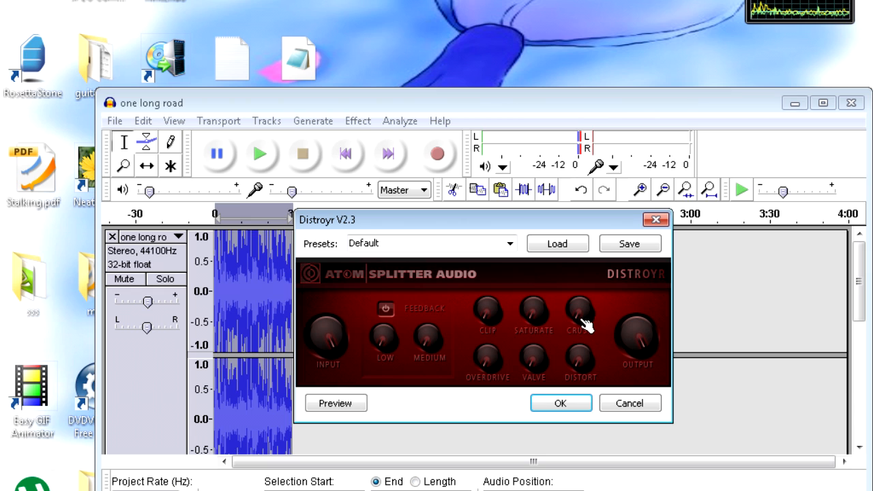
drag(579, 319, 579, 318)
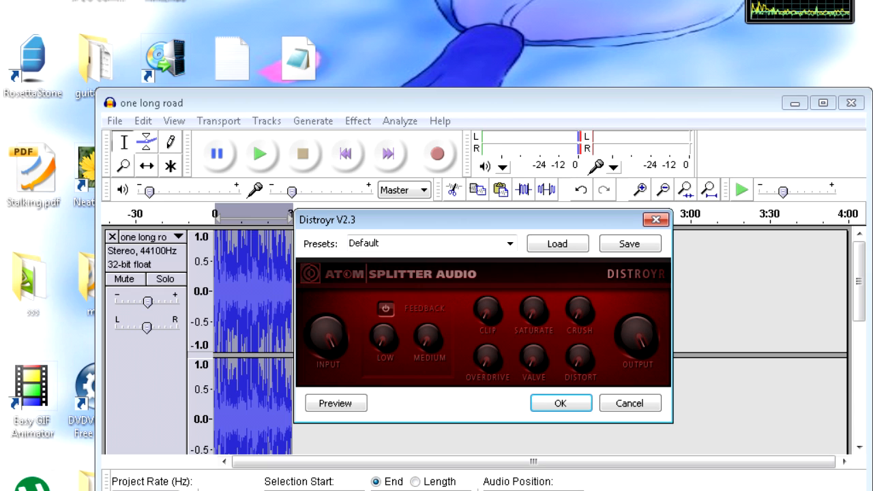
drag(579, 318, 579, 318)
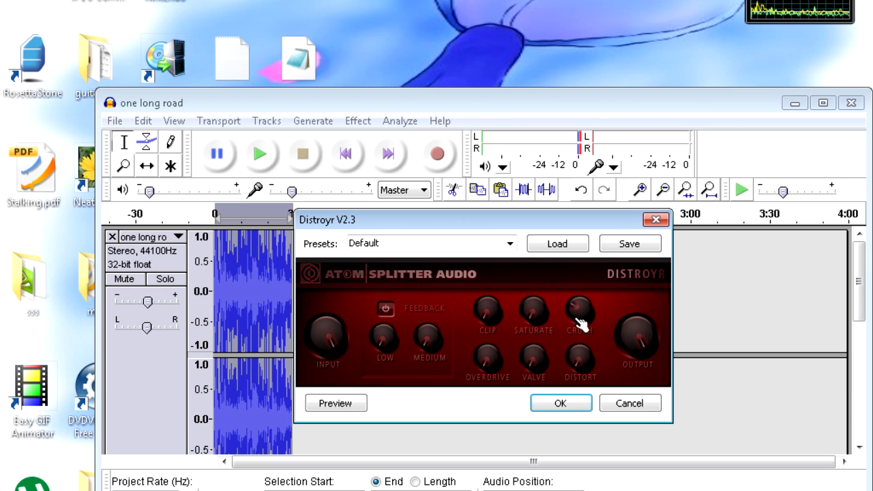
click(319, 408)
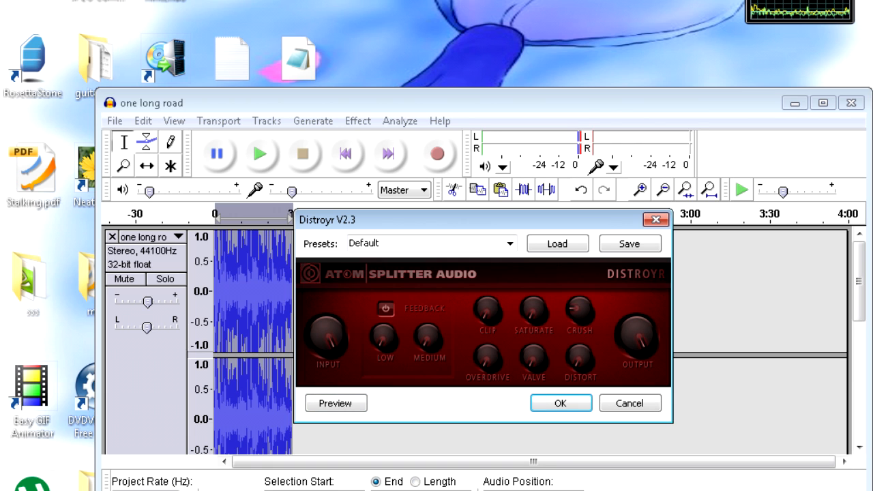
click(351, 412)
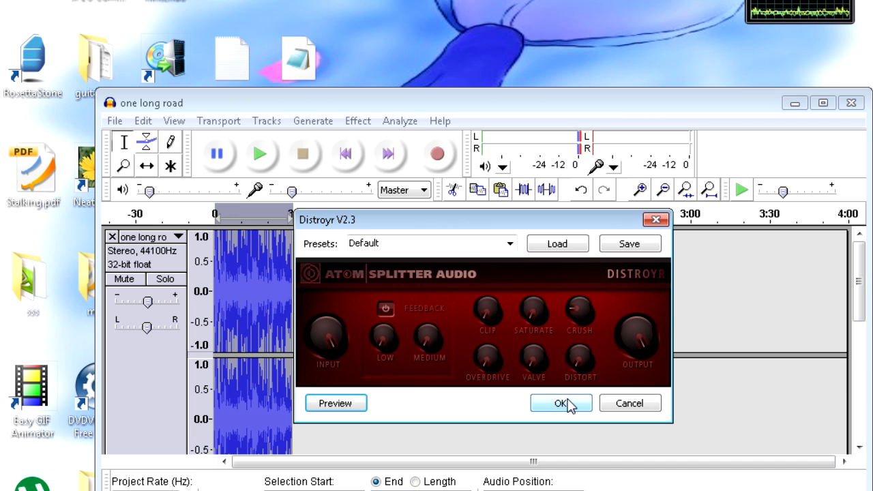
click(561, 403)
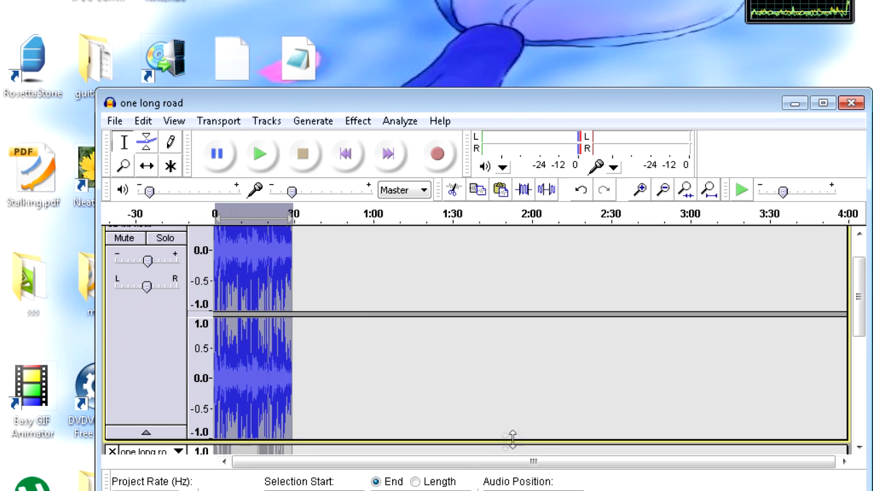
Unmute the second track, play it with the distorted first track, mute it again during playback, and stop.
scroll(184, 341, down, 3)
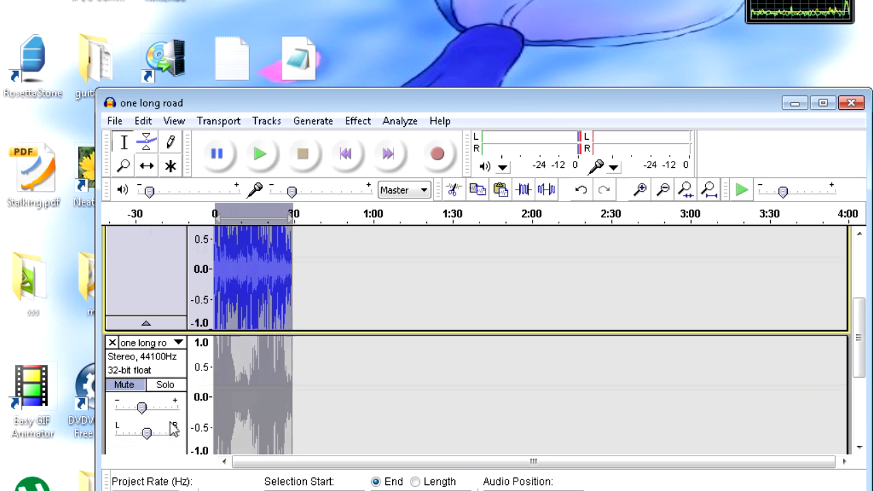
scroll(181, 390, down, 1)
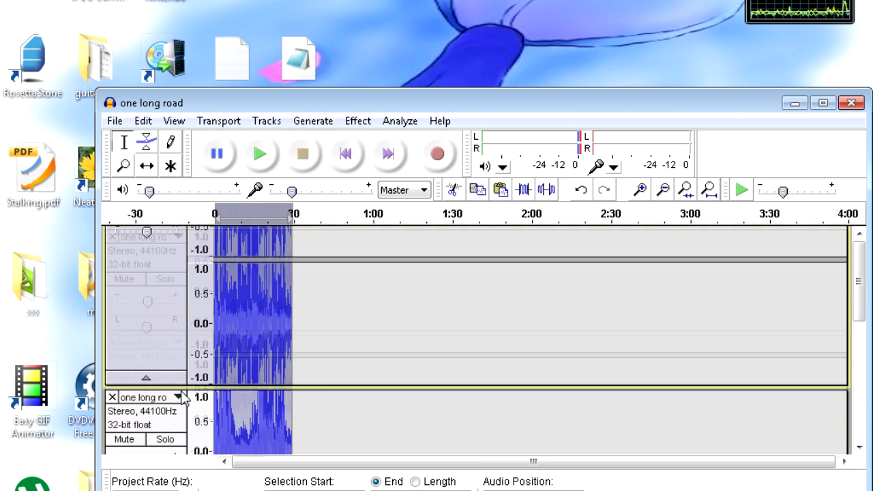
key(space)
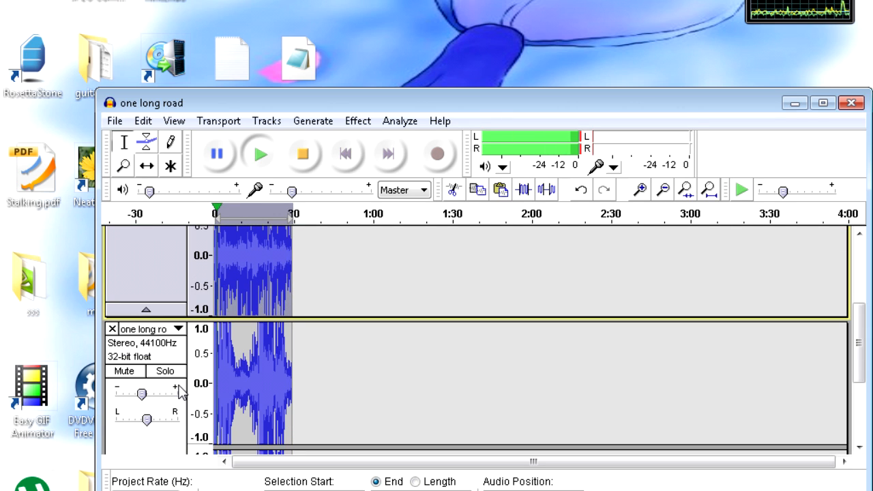
click(132, 373)
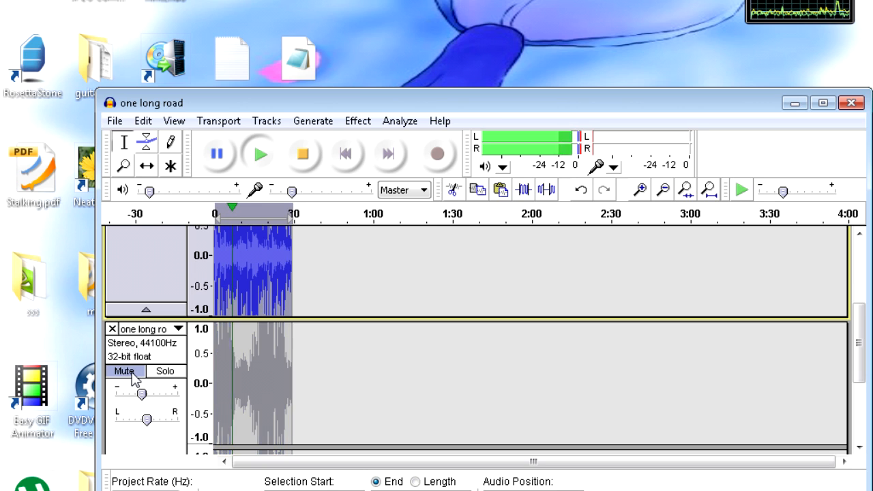
key(space)
scroll(144, 375, up, 3)
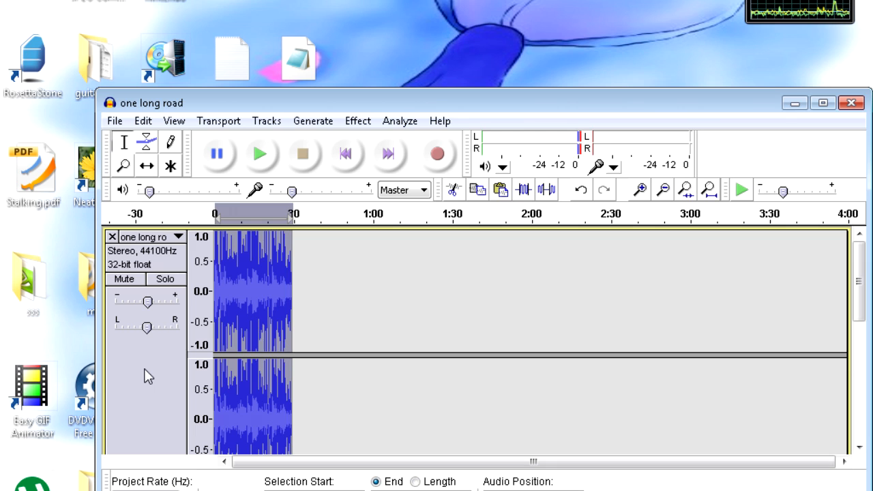
Apply Delay to the first track with regular type, 10.2 dB decay, 0.12 s delay time, 0.00 pitch change and 30 echoes.
click(354, 120)
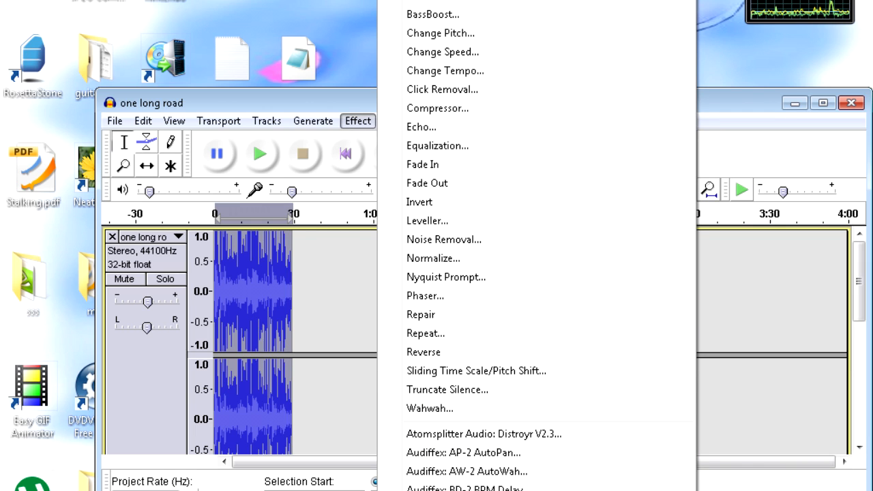
scroll(536, 245, down, 1)
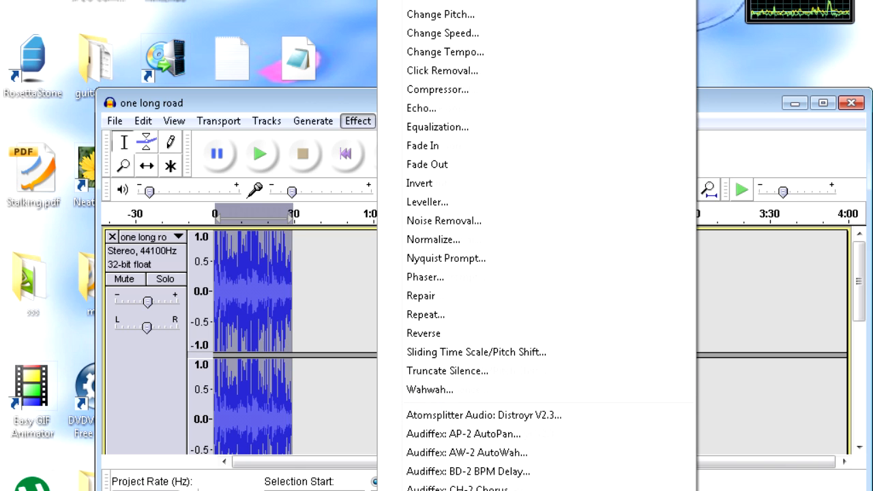
scroll(536, 245, down, 4)
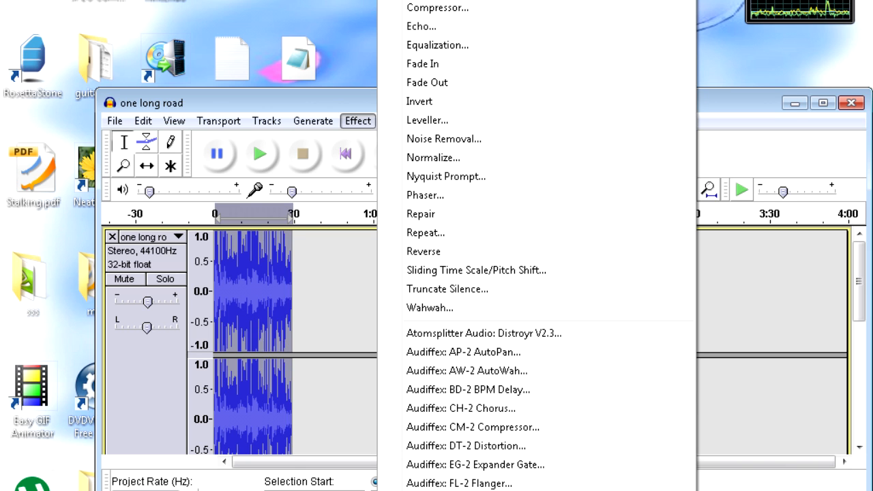
scroll(537, 246, down, 8)
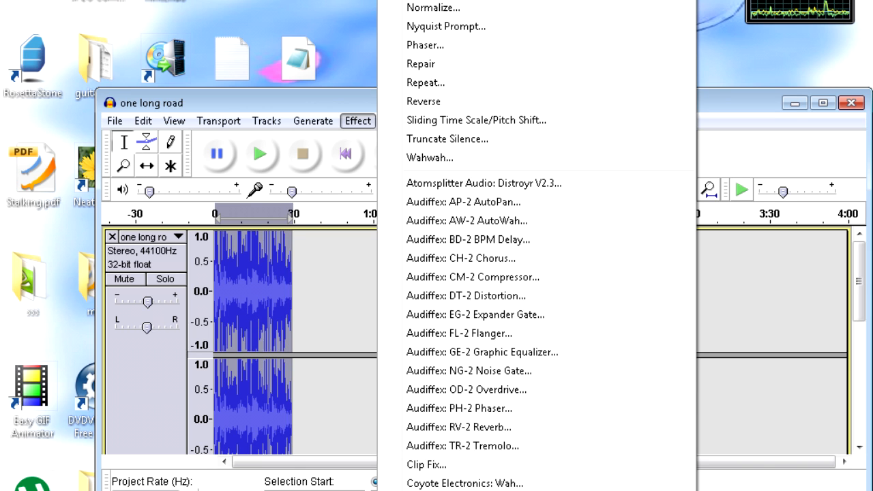
scroll(302, 341, down, 3)
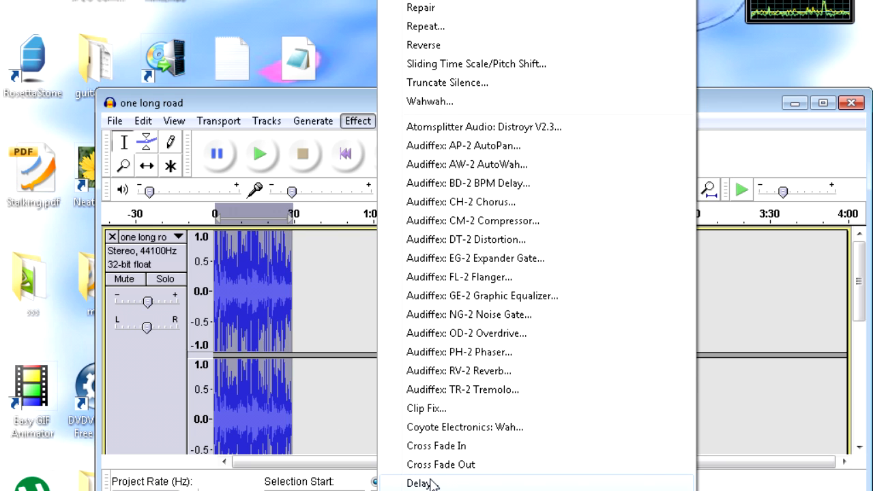
click(419, 483)
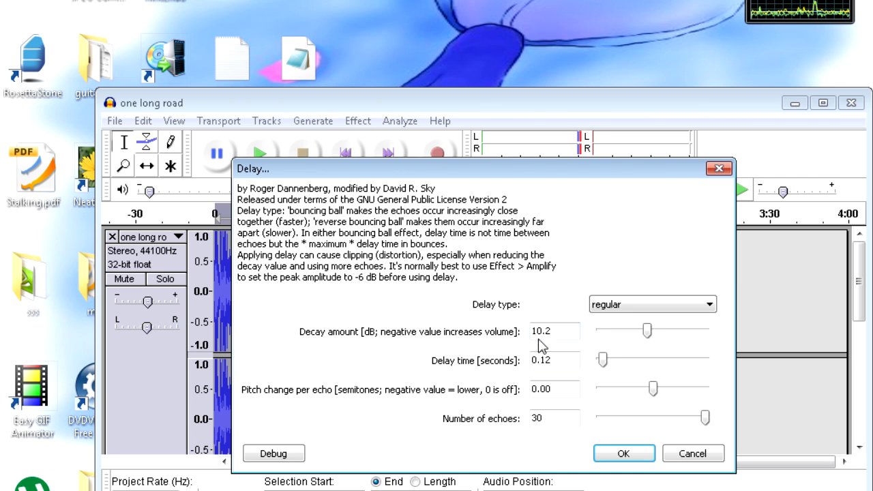
drag(604, 361, 602, 361)
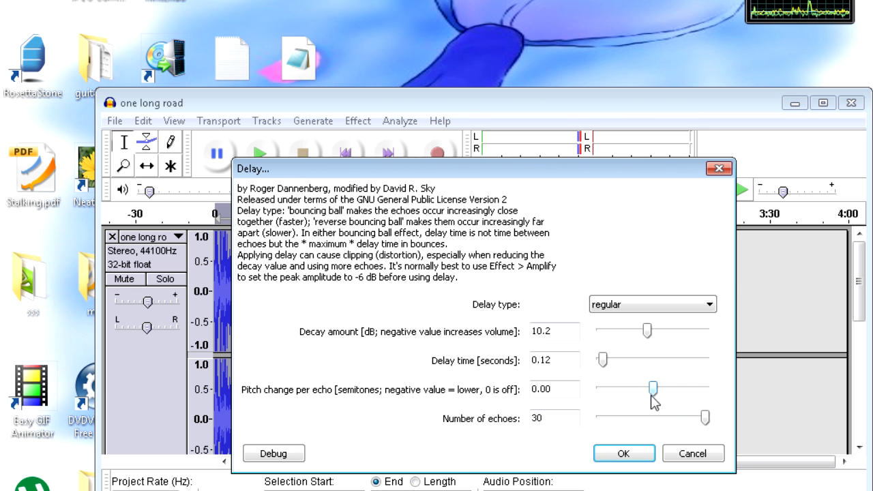
click(638, 454)
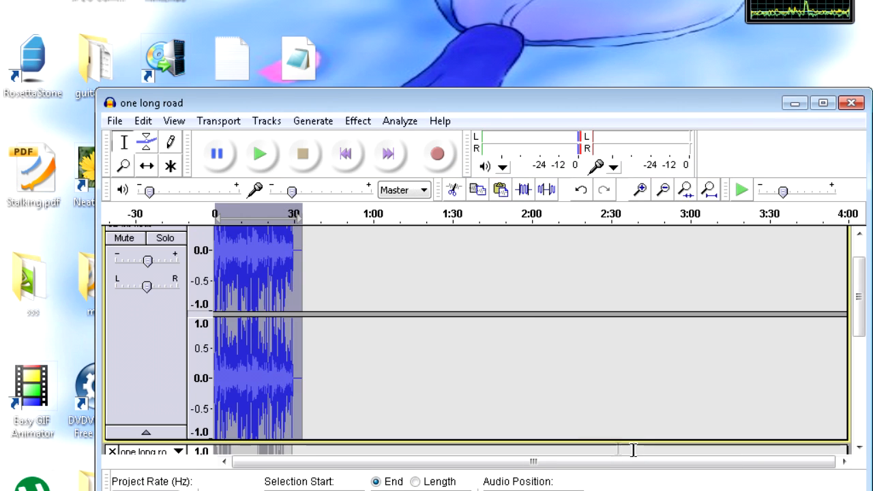
Repeat the Delay effect with the same settings twice more on the first track's selection.
click(643, 195)
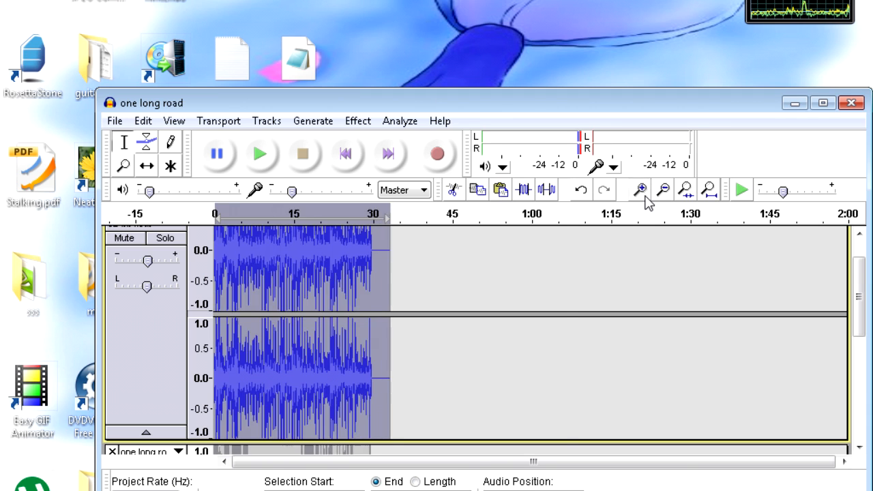
click(645, 195)
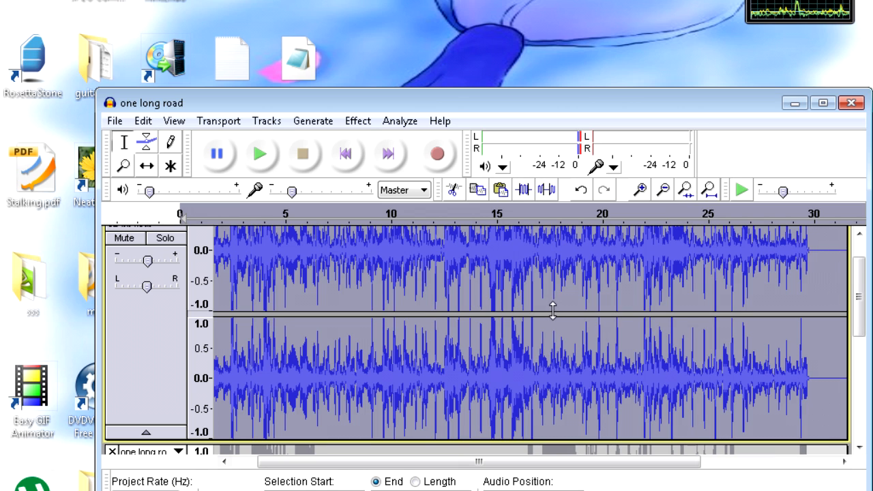
key(ctrl+r)
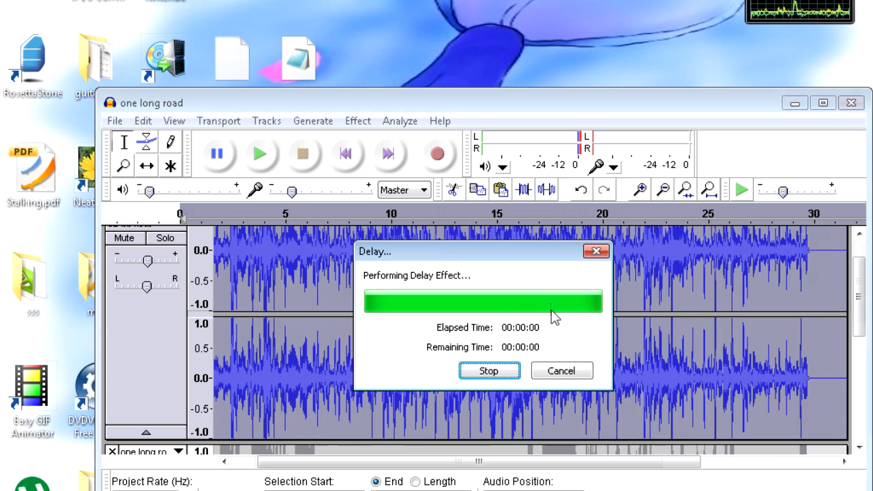
key(ctrl+r)
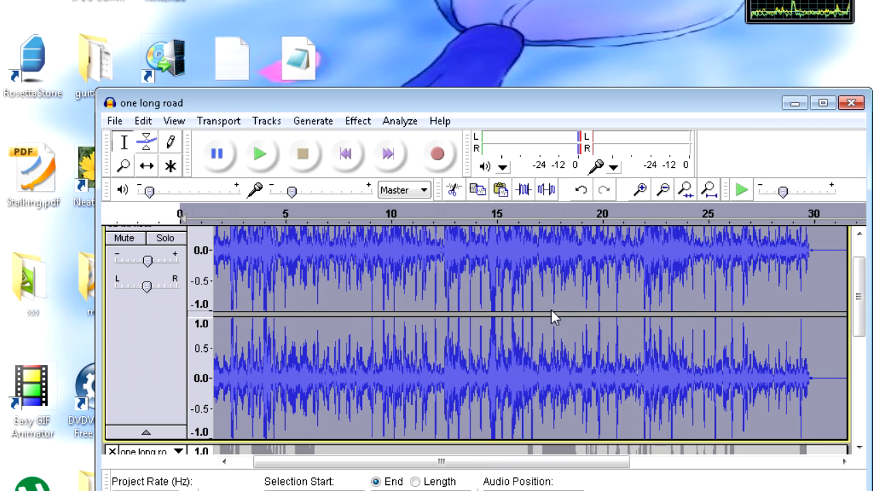
Repeat the Delay effect once more on the first track's selection, play back the result, and stop.
key(ctrl+r)
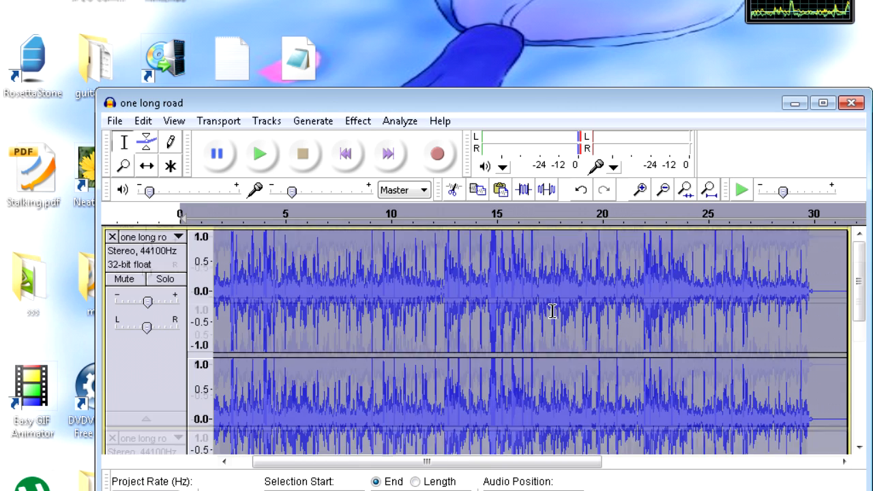
scroll(551, 312, down, 1)
key(space)
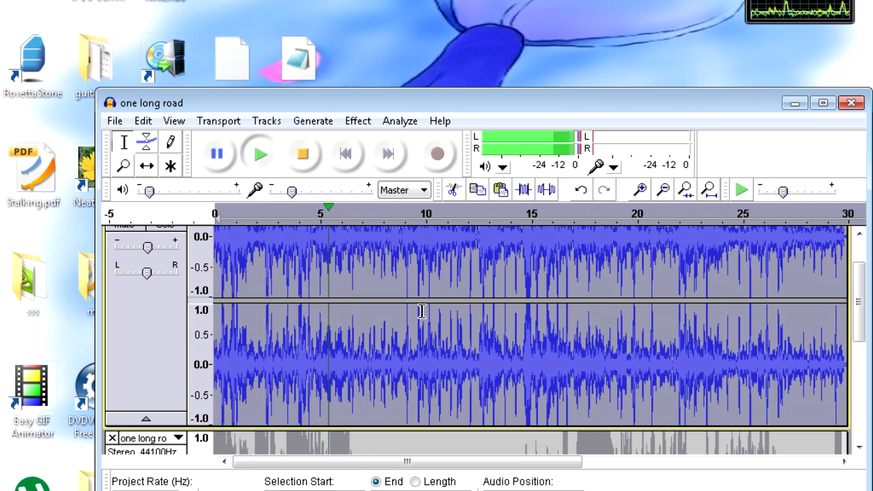
key(space)
Apply the last Delay effect two more times to the first track and listen to the result briefly.
key(ctrl+r)
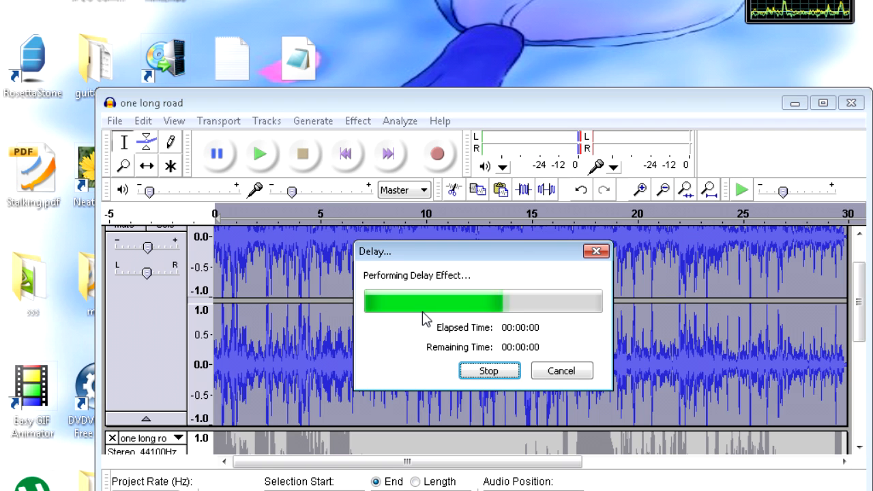
key(ctrl+r)
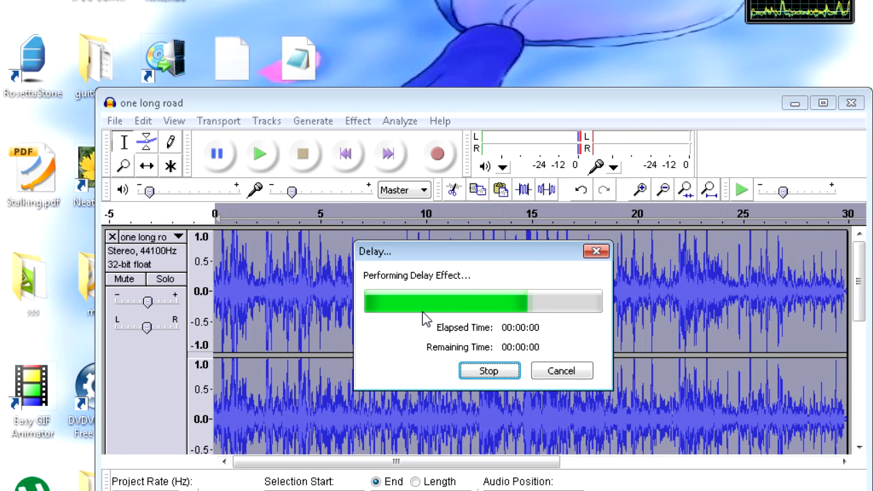
key(space)
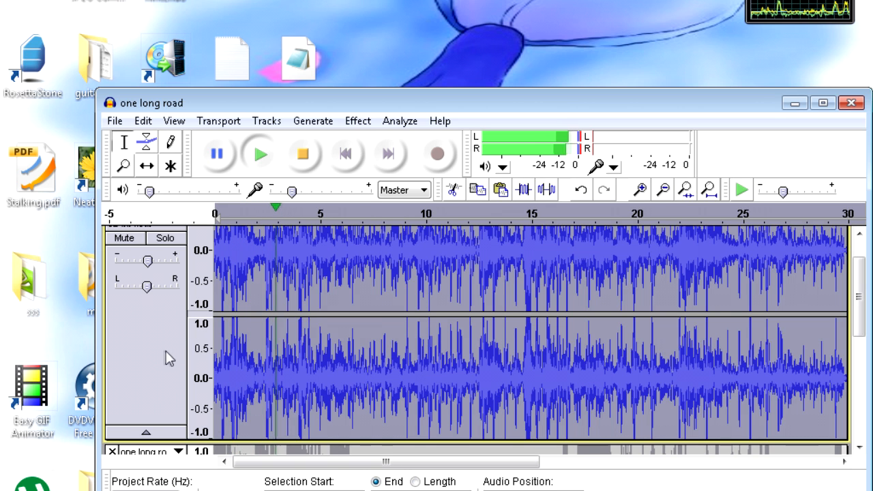
key(space)
Unmute the second track, play it together with the delayed first track, and stop playback.
scroll(176, 298, up, 2)
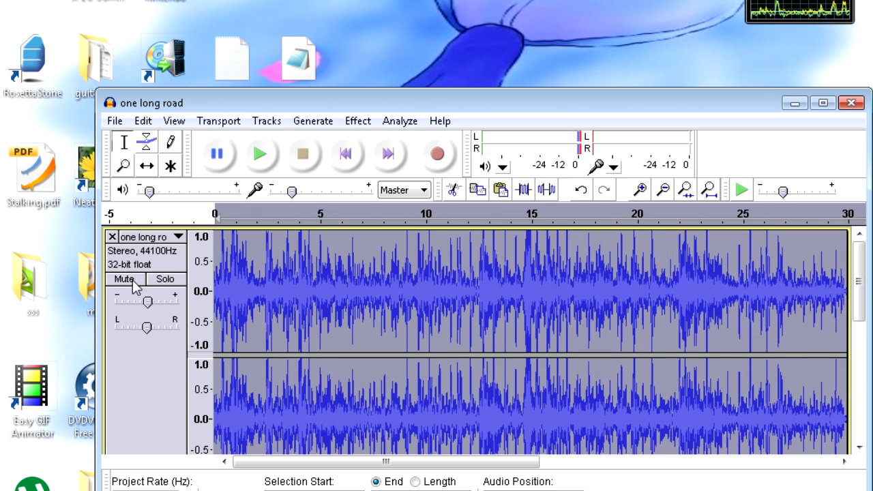
scroll(147, 293, down, 3)
click(129, 372)
key(space)
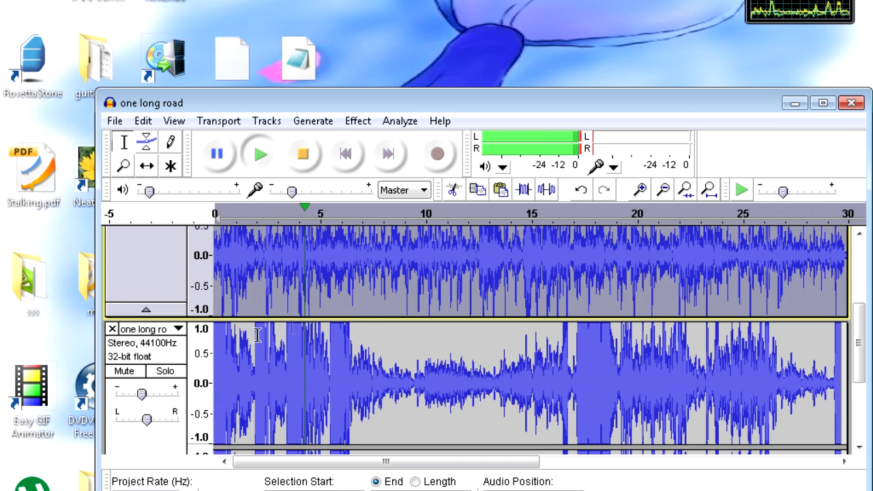
key(space)
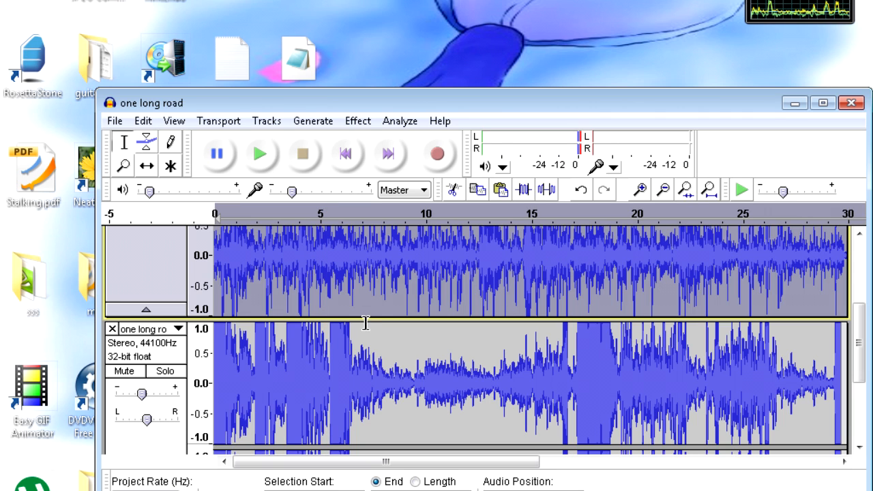